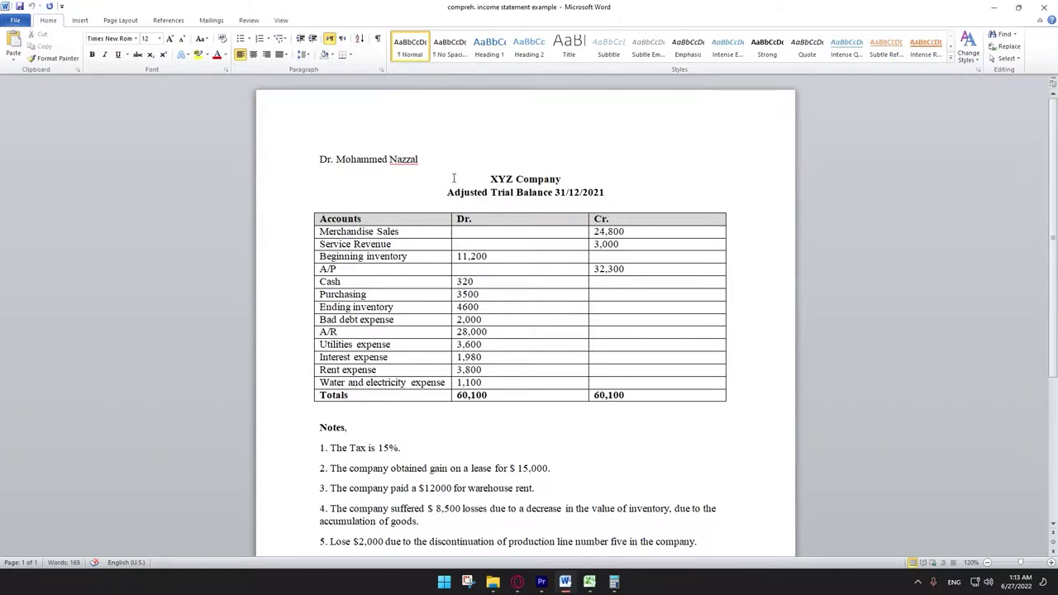
- Review XYZ Company's adjusted trial balance, the seven notes and the listed requirements
scroll(441, 189, down, 2)
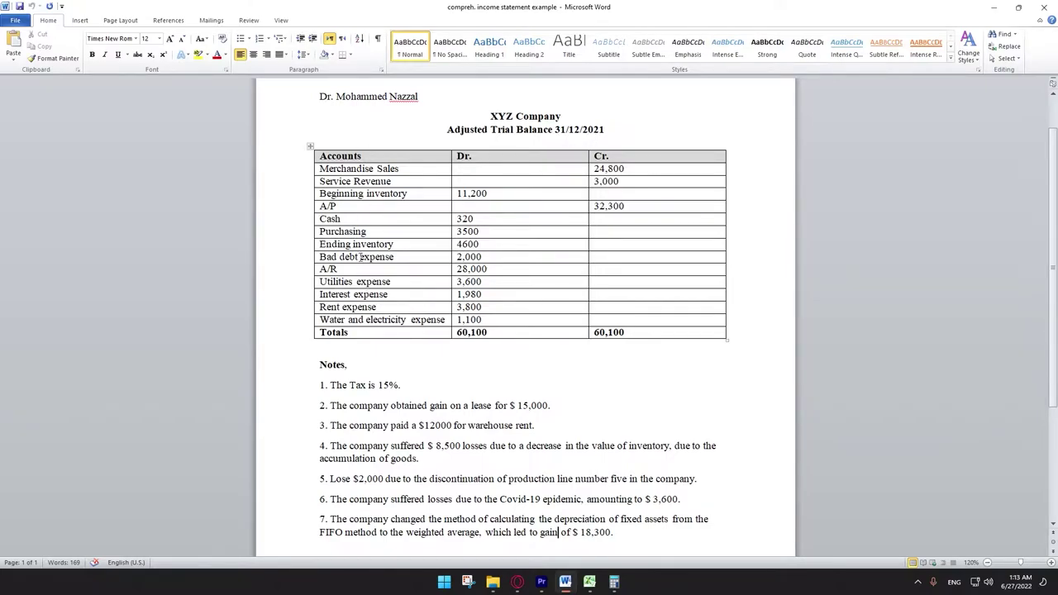
scroll(375, 301, down, 3)
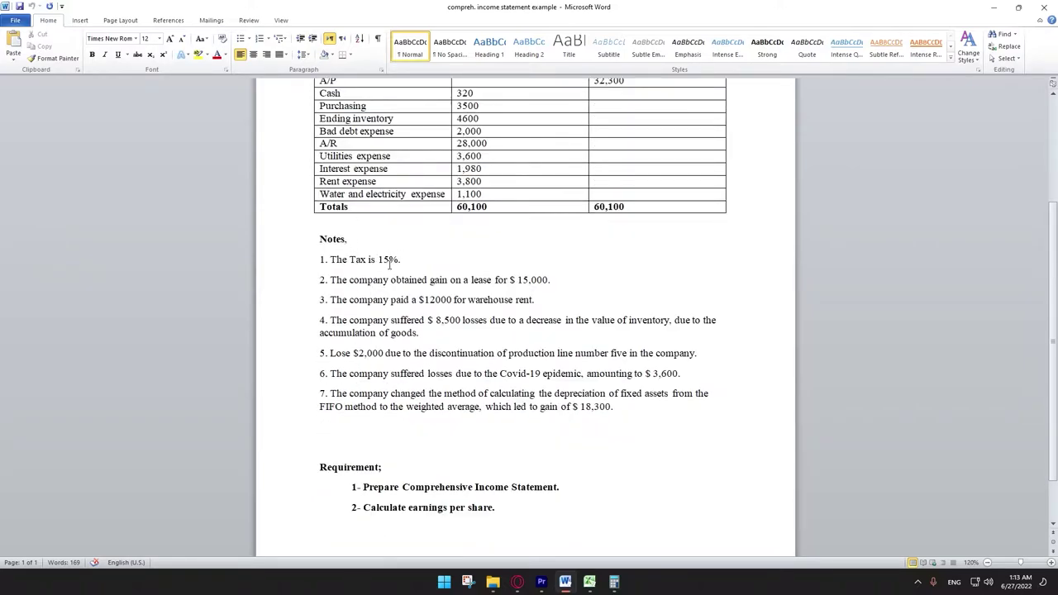
scroll(411, 353, up, 4)
scroll(410, 353, down, 4)
scroll(429, 358, up, 3)
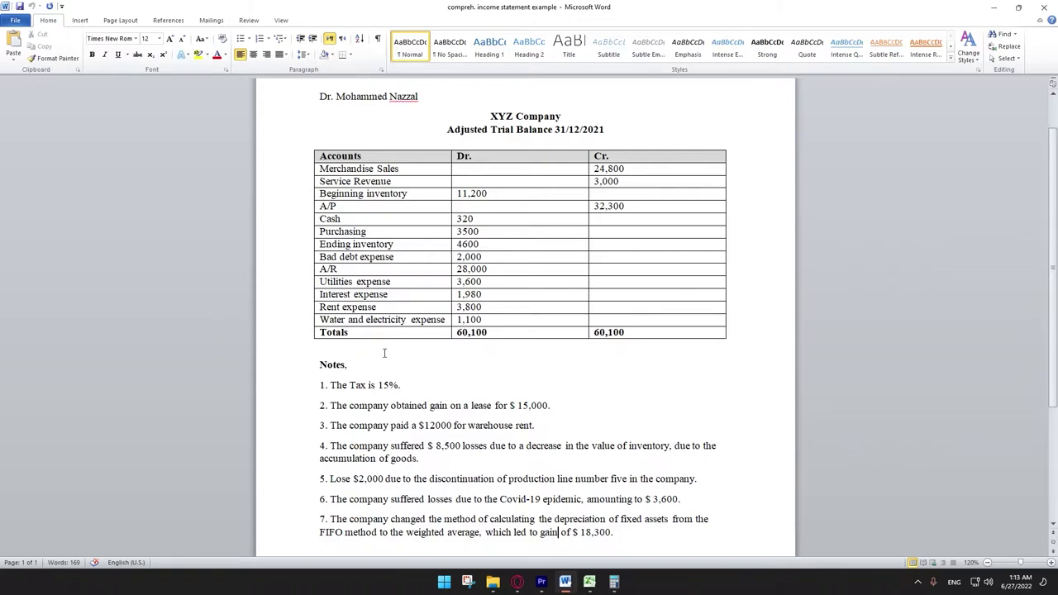
scroll(469, 271, up, 2)
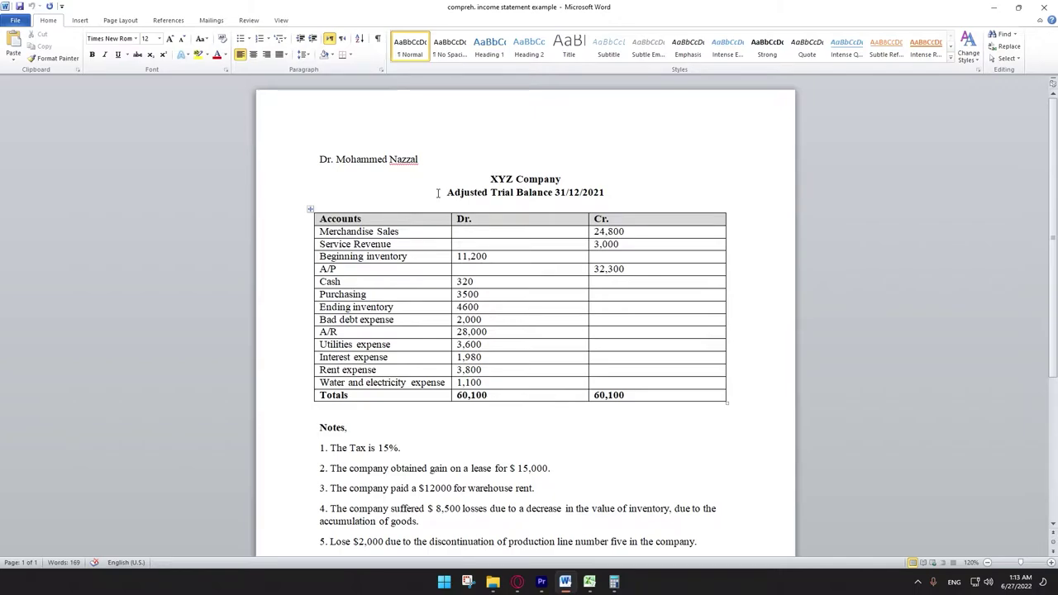
- Switch to the Solution workbook in Excel and place its reduced window beside the trial balance document
click(590, 583)
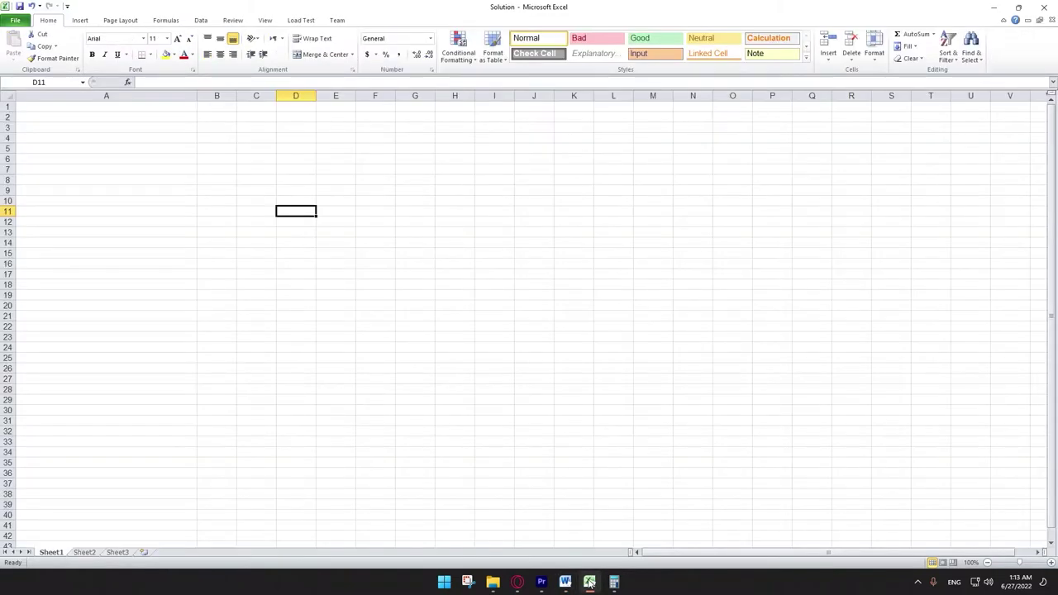
double_click(364, 10)
drag(395, 59, 809, 117)
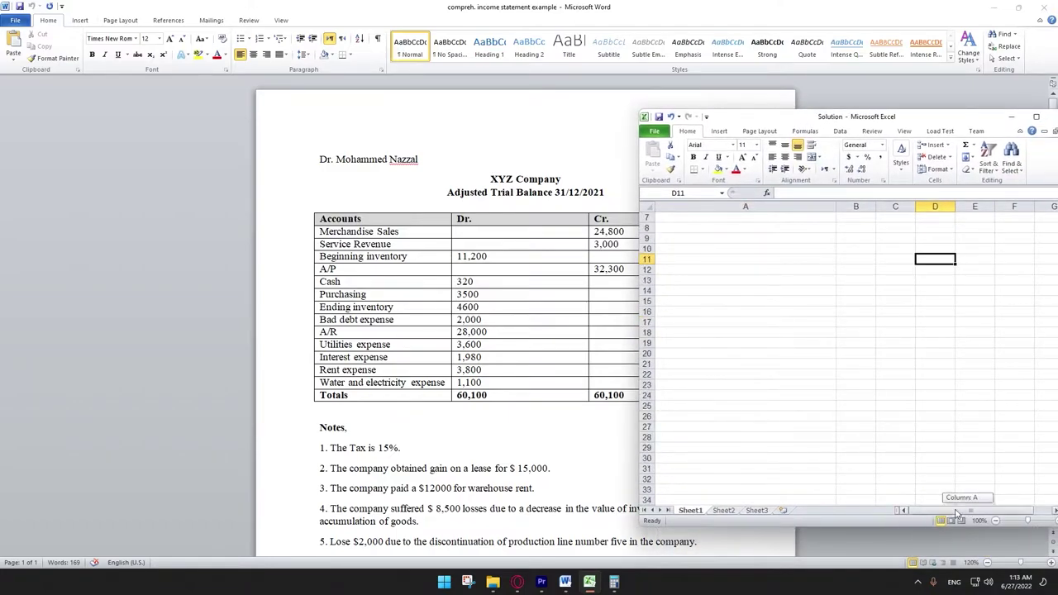
- Enter the label "Net sales" in A1 and its amount 27800 in B1
click(730, 217)
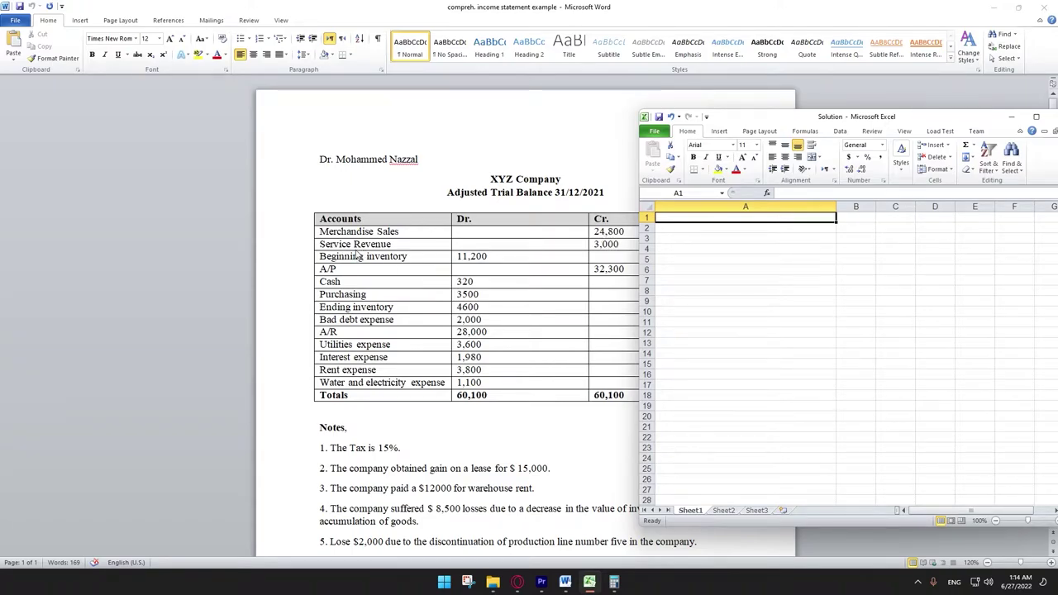
click(677, 217)
text(Net )
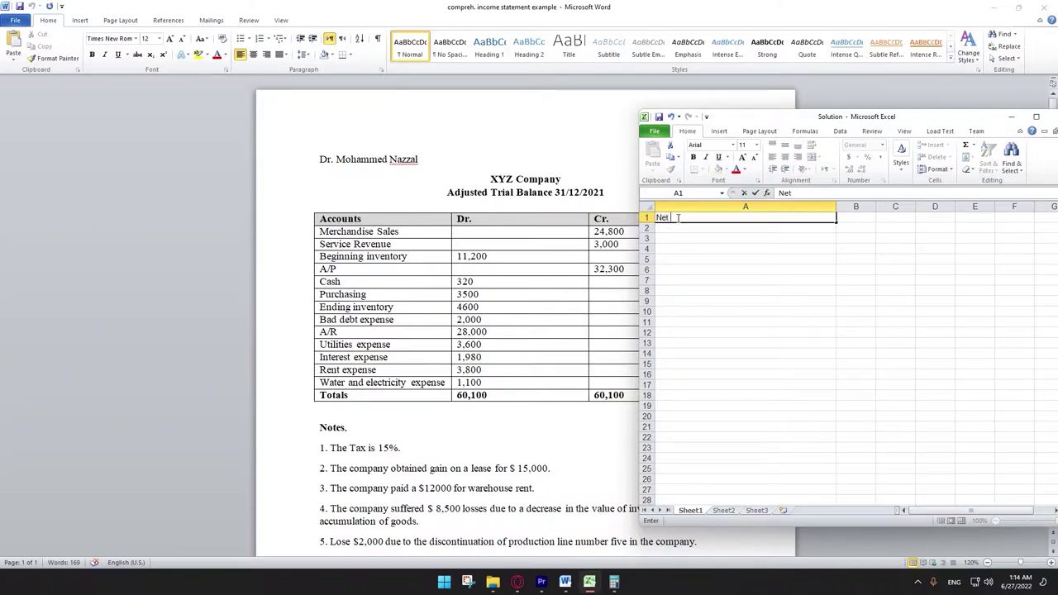
text(sales)
click(853, 218)
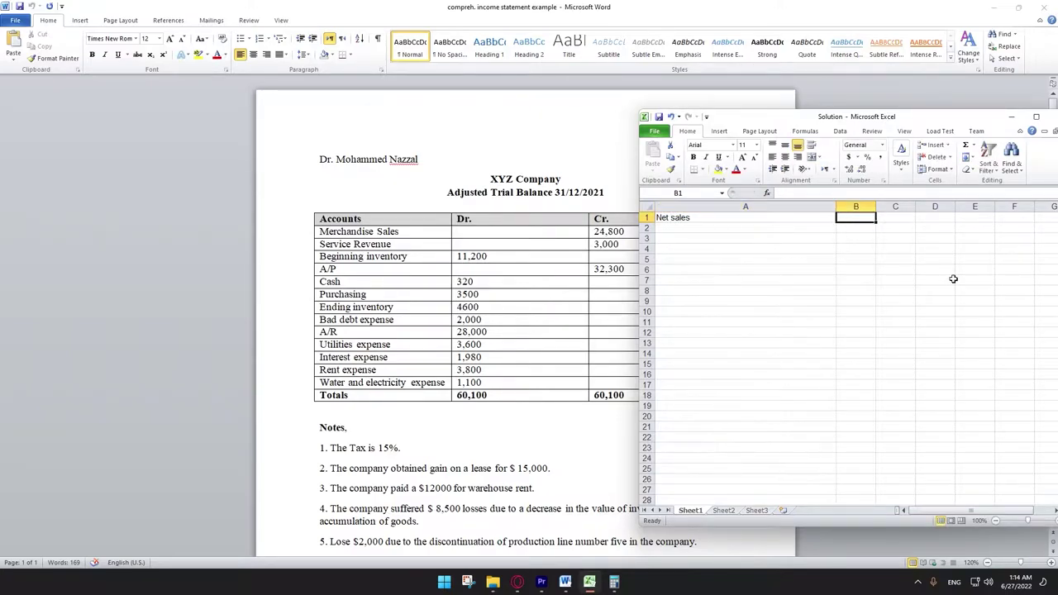
text(27)
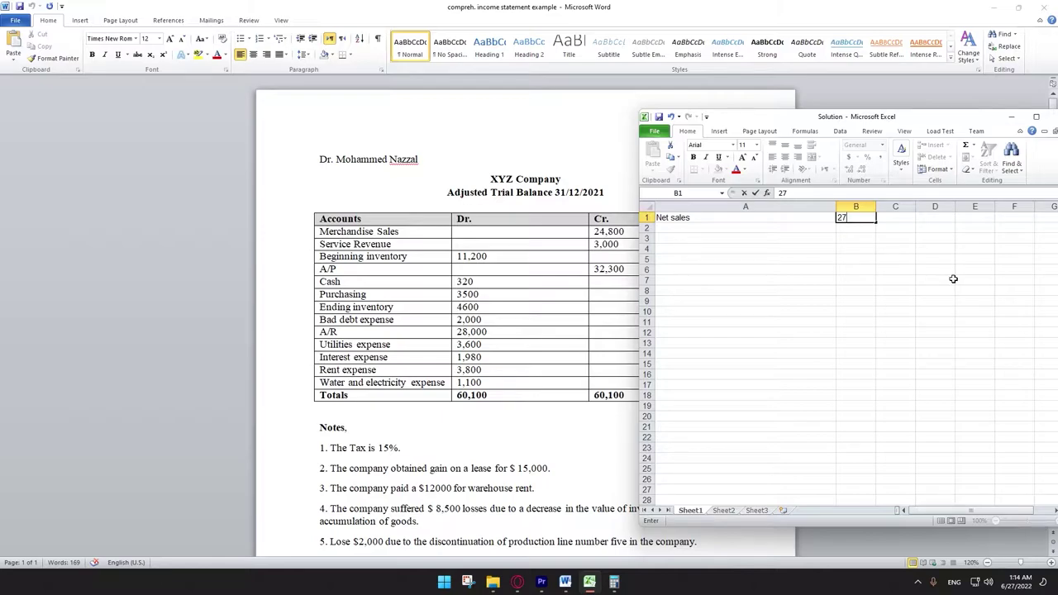
text(800)
key(Return)
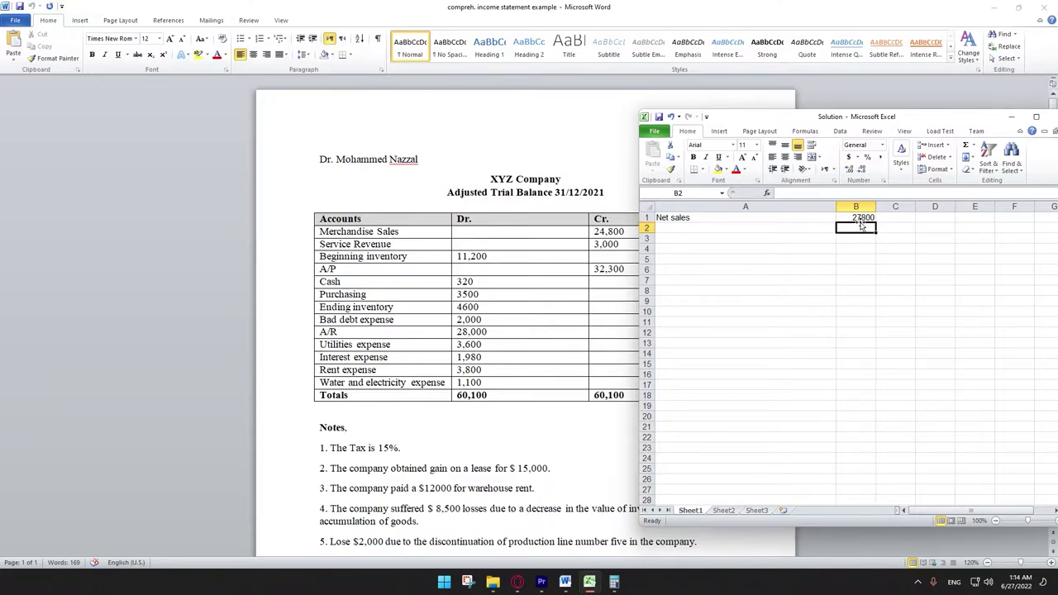
- Enter the label "Cogs" in A2, below the net sales row
click(702, 225)
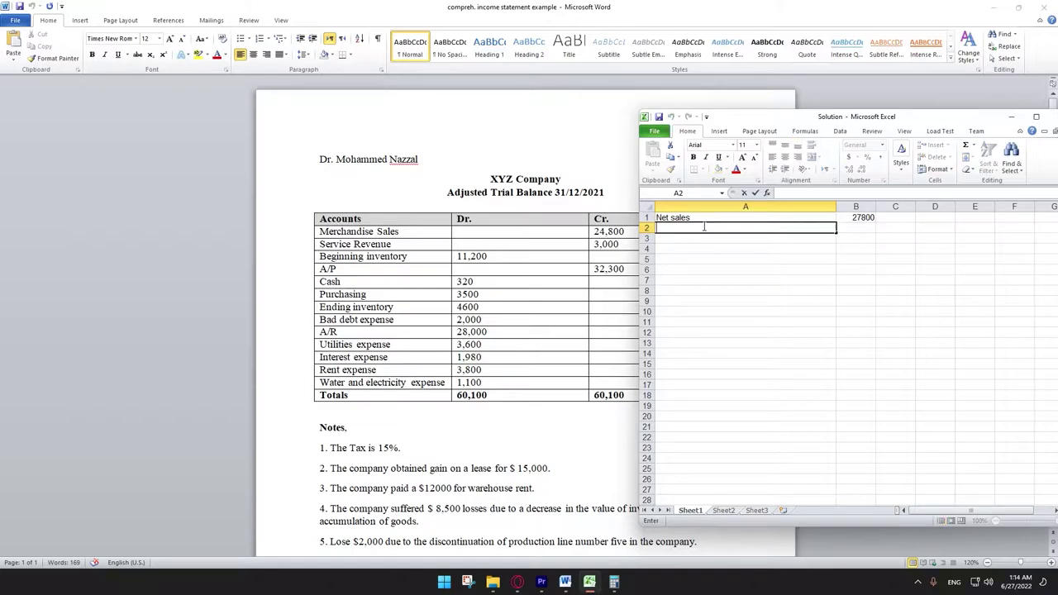
text(Cogs)
key(Return)
click(859, 231)
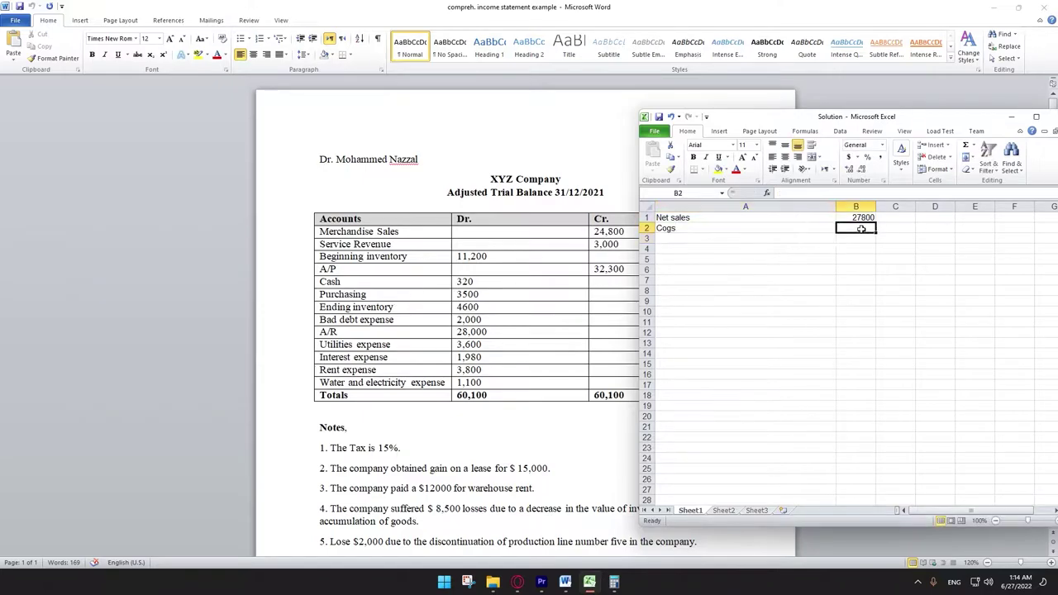
- Switch to Calculator and enter the beginning inventory 11,200 plus the purchasing amount 3,500
click(614, 582)
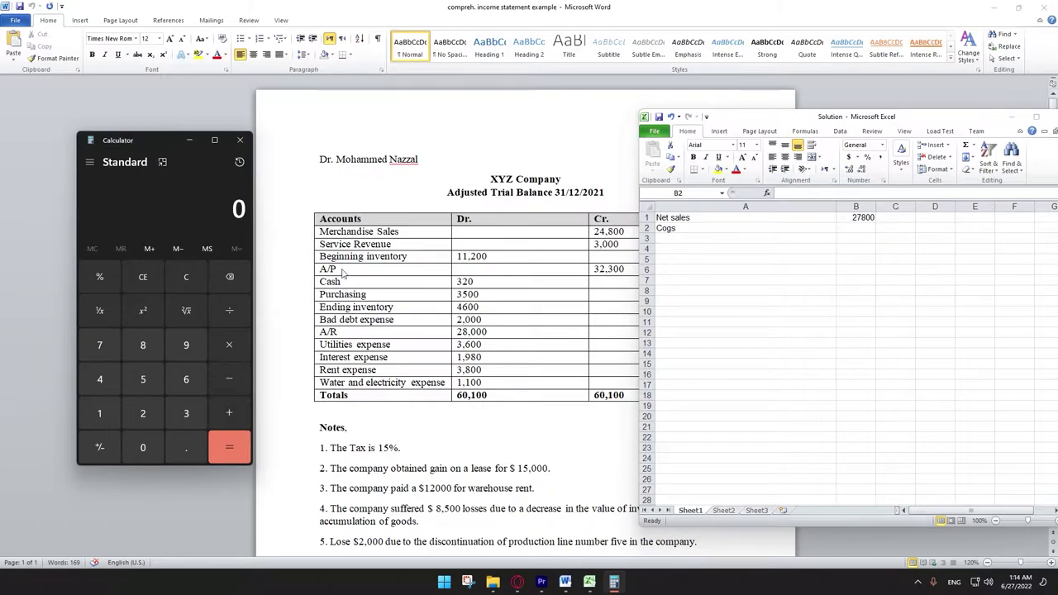
double_click(105, 417)
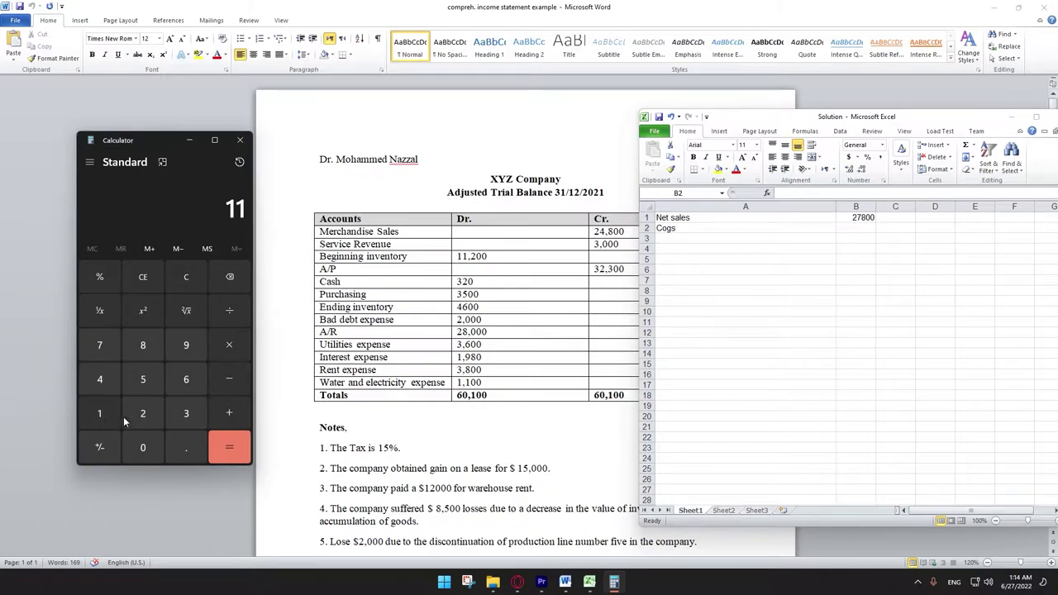
click(142, 413)
click(132, 450)
click(131, 453)
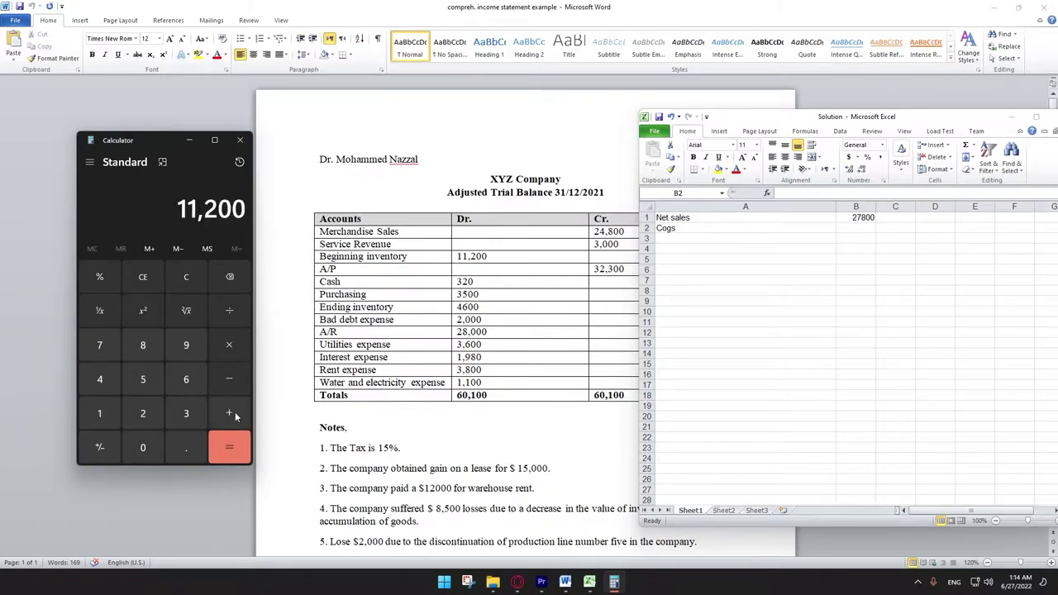
click(235, 410)
click(176, 416)
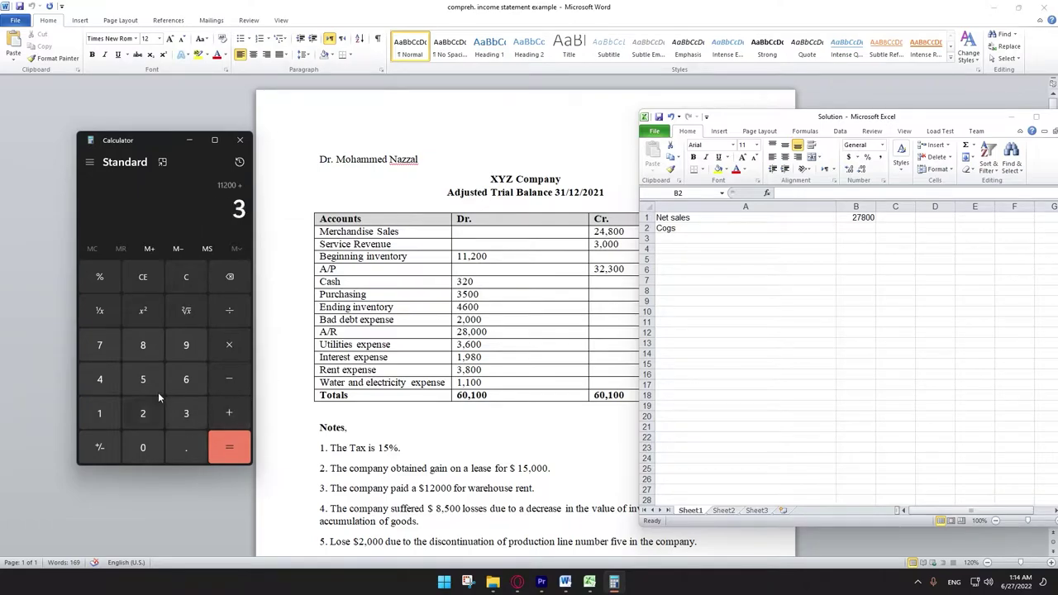
click(156, 389)
double_click(149, 447)
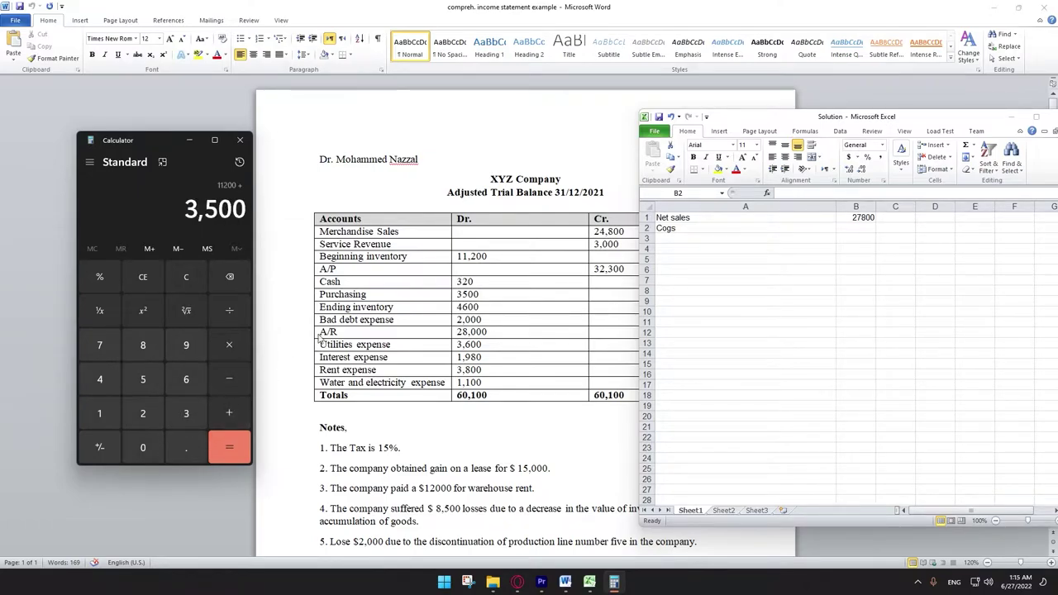
- Subtract the ending inventory of 4,600 to compute the cost of goods sold
click(227, 379)
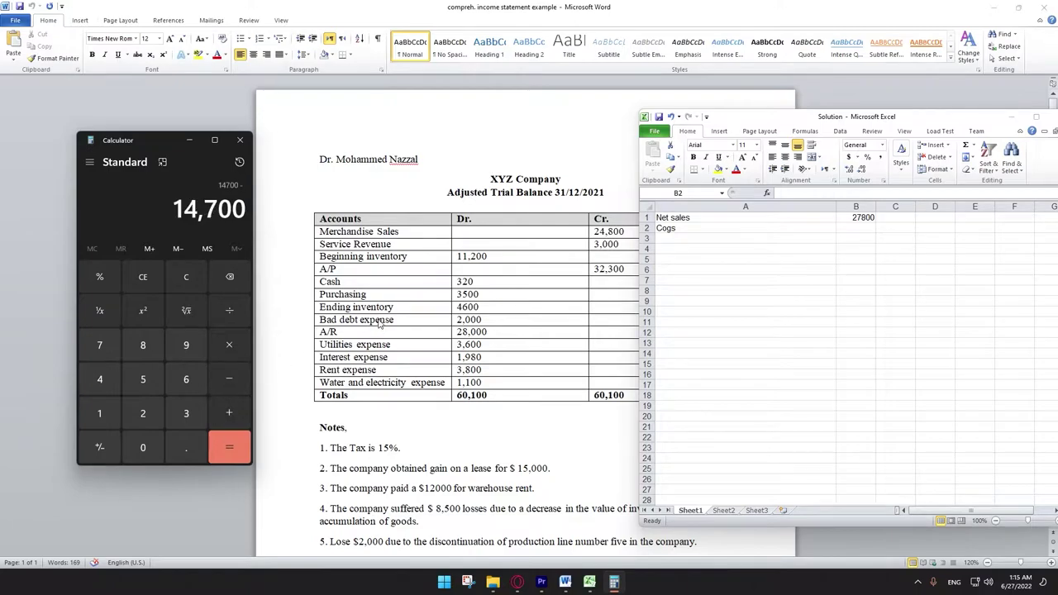
click(99, 378)
click(186, 379)
double_click(142, 447)
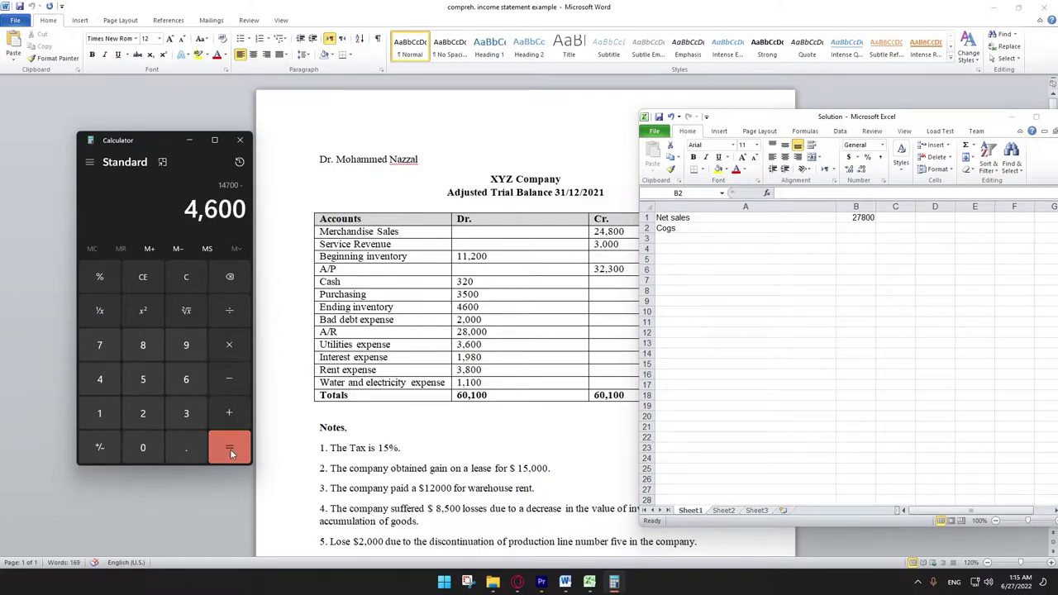
click(227, 444)
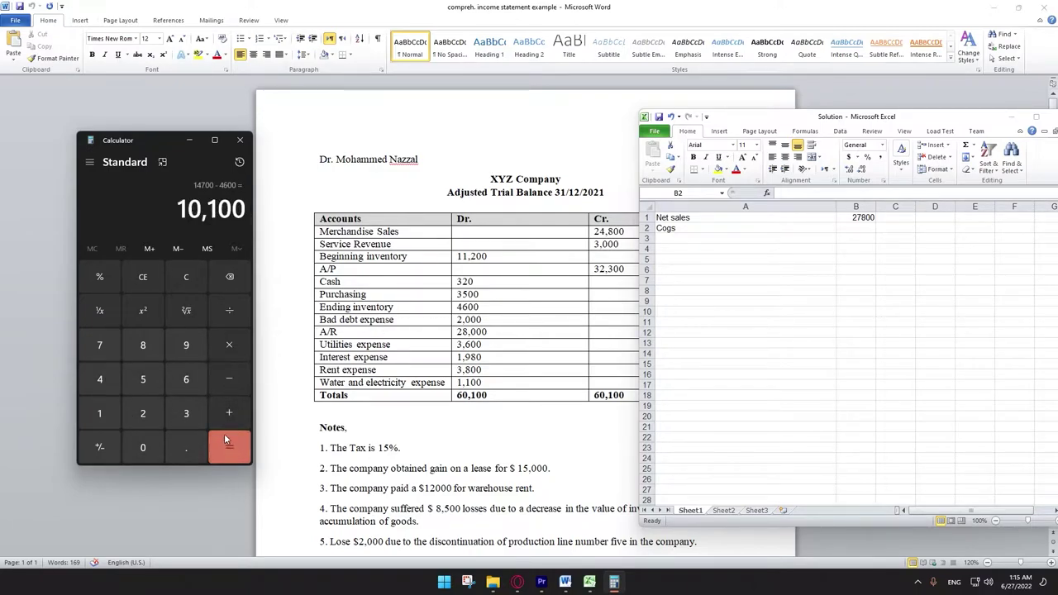
- Switch to Excel and enter 10100 in B2 as the Cogs amount
click(849, 227)
text(101)
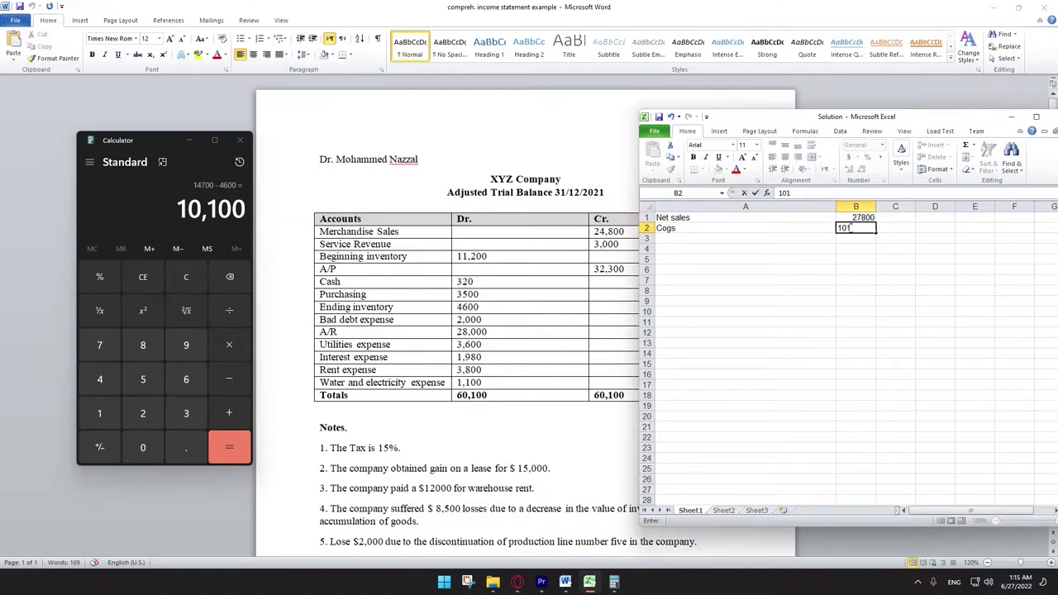
text(00)
key(Return)
- Enter the label "Gross profit" in A3
click(691, 238)
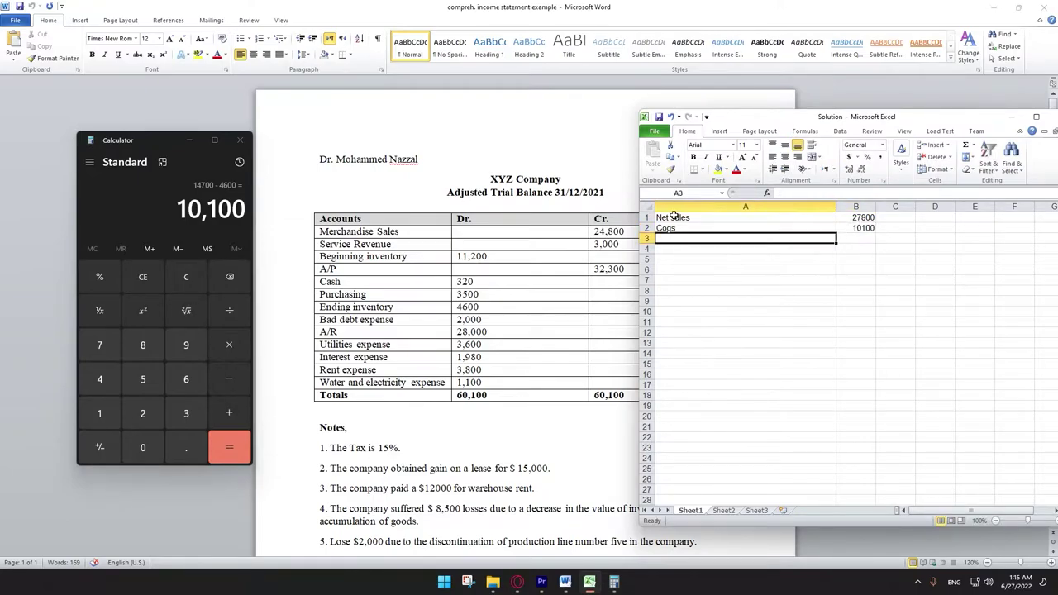
text(Gross)
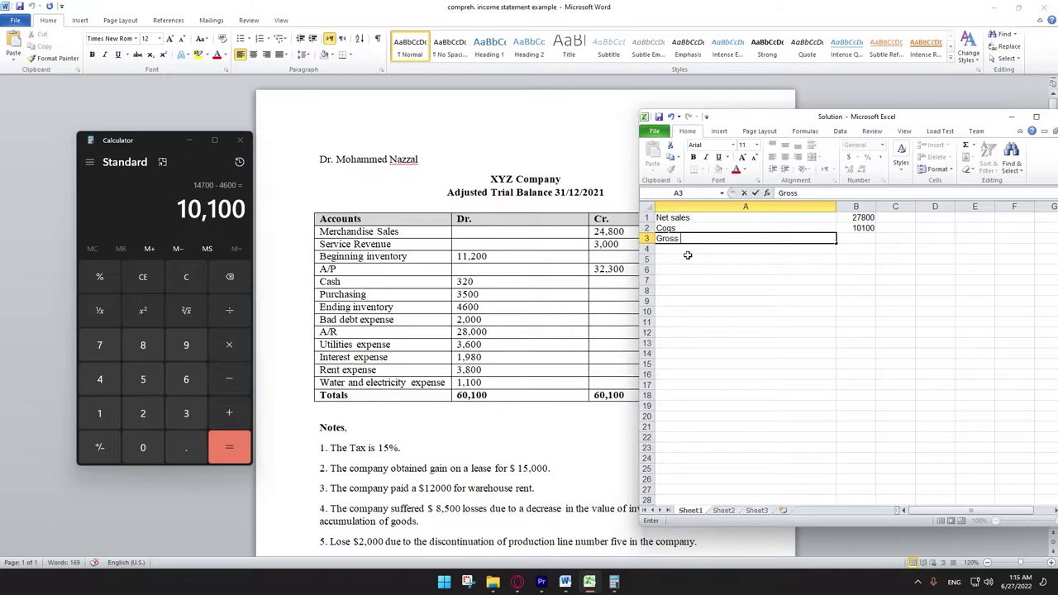
text( prof)
key(BackSpace)
text(profi)
- Calculate the gross profit in B3 with the formula =B1-B2
click(860, 237)
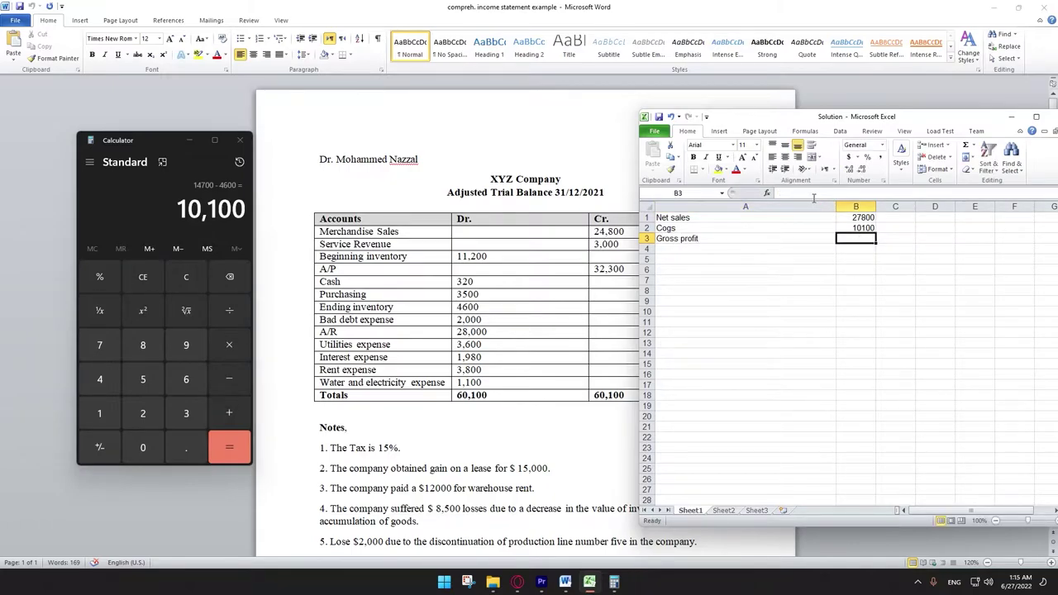
text(=)
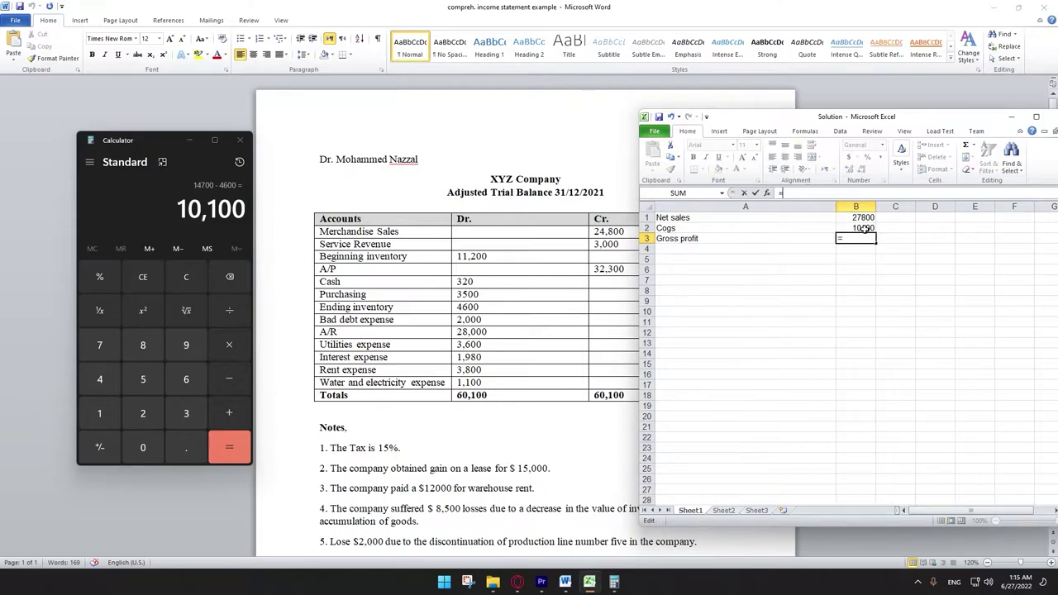
click(860, 217)
text(-)
click(864, 228)
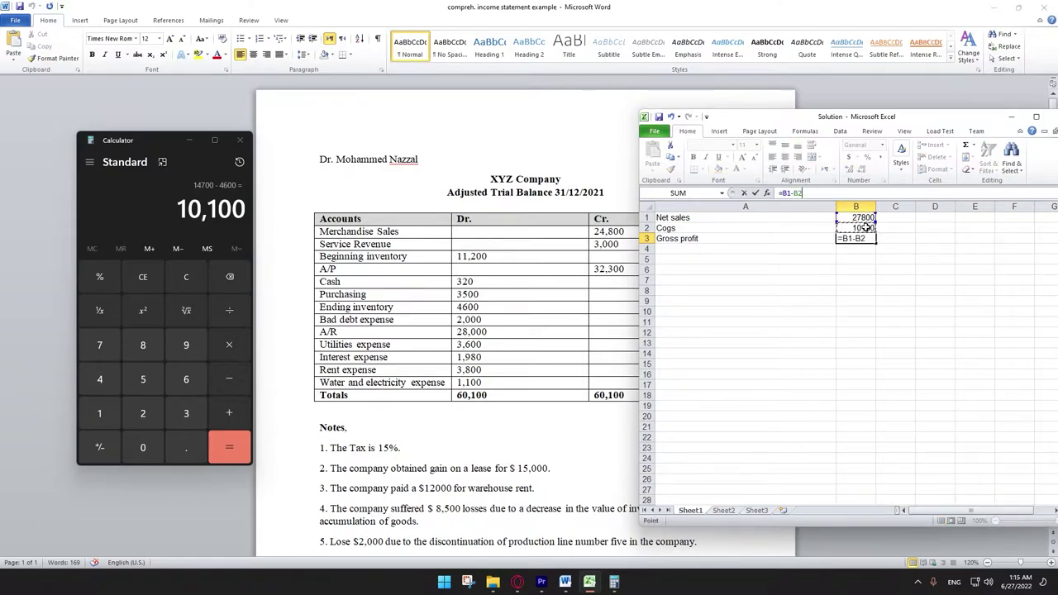
key(Return)
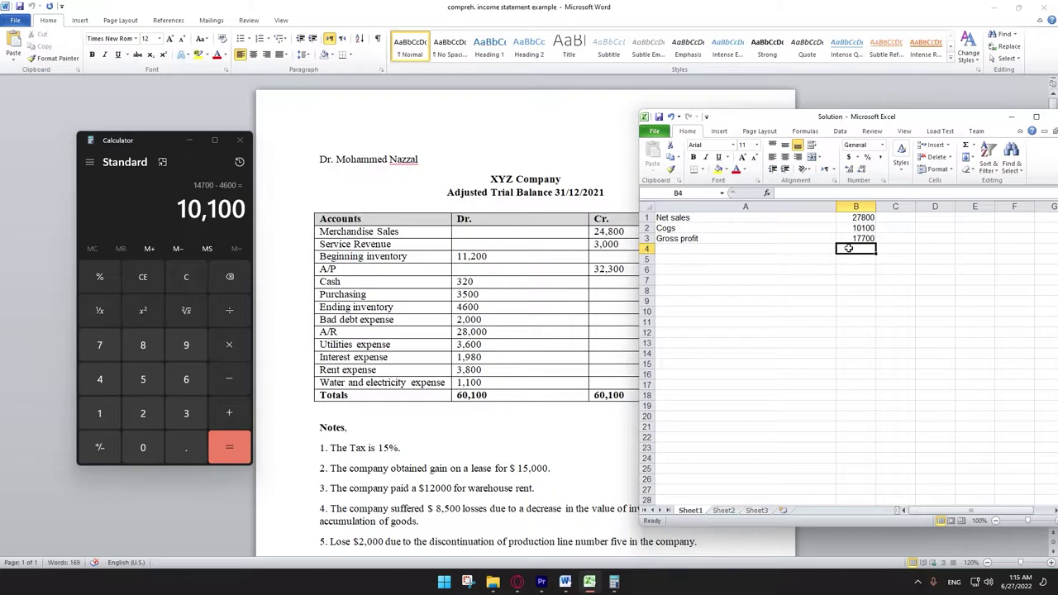
- Enter the label "Expenses" in A4, below the gross profit row
click(673, 250)
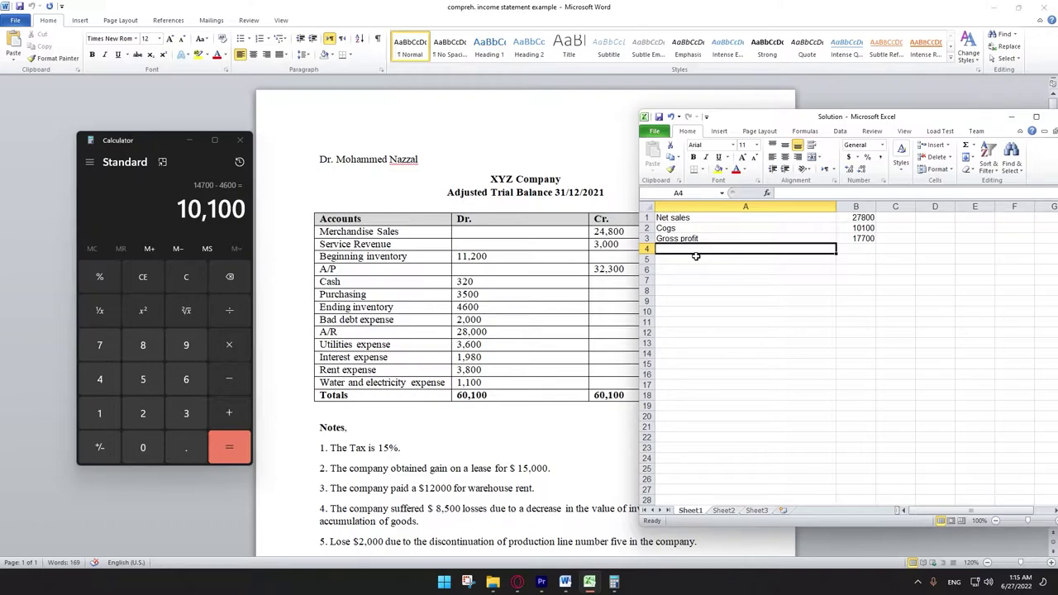
text(Exp)
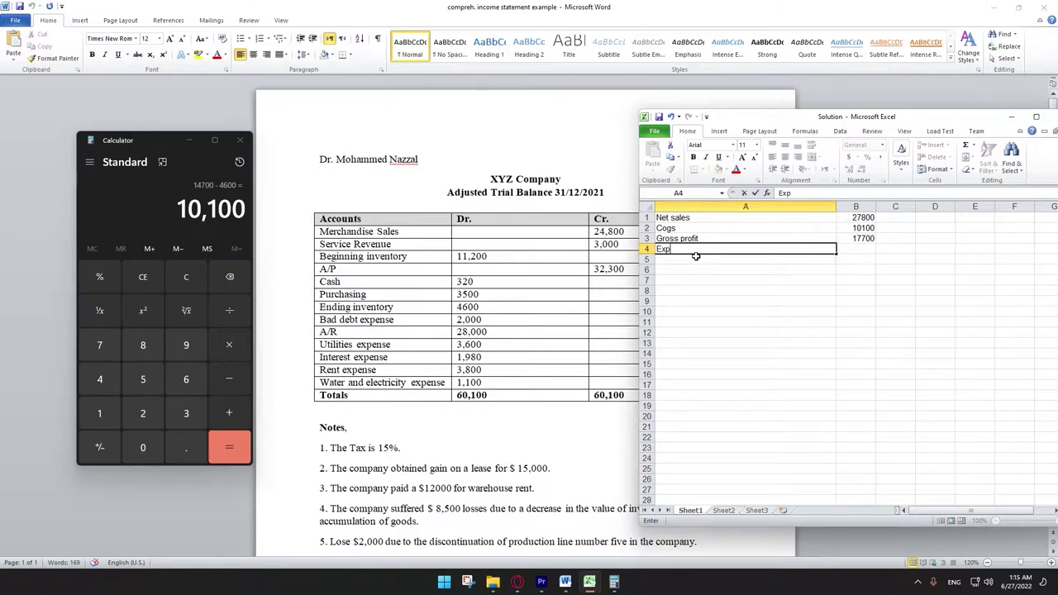
text(enses)
- Switch to Calculator, clear it, and enter the bad debt expense 2,000 plus the utilities expense 3,600
click(187, 281)
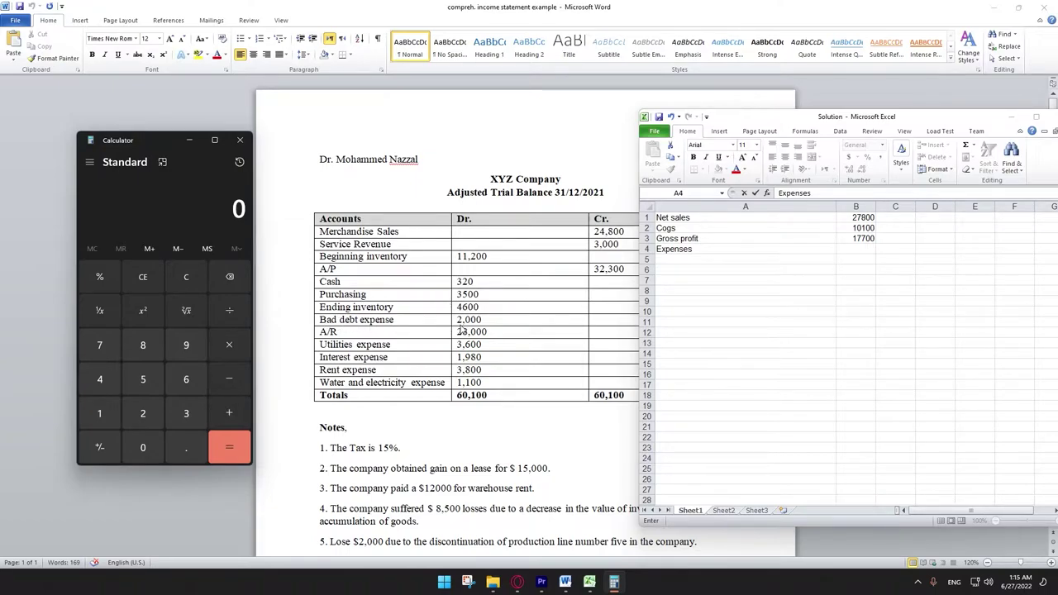
click(152, 419)
click(142, 447)
click(142, 447)
click(142, 447)
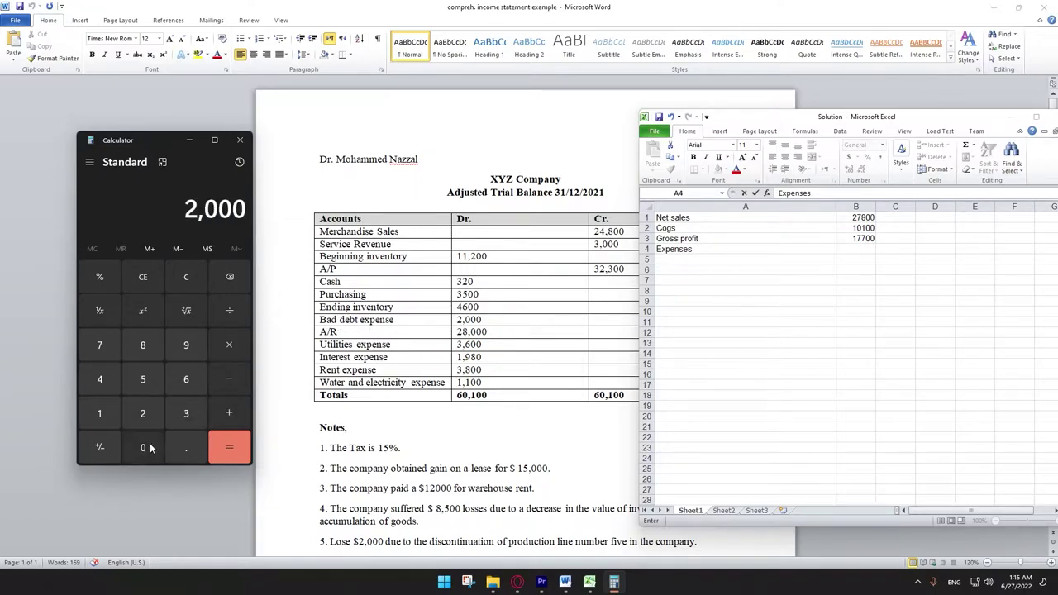
click(229, 414)
click(186, 413)
click(186, 379)
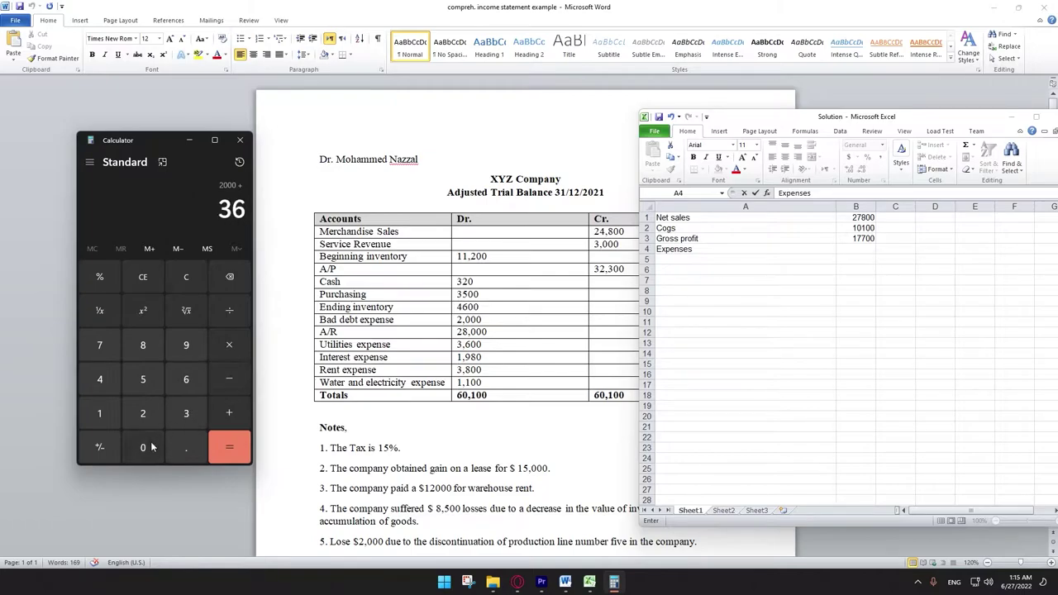
click(143, 450)
click(142, 451)
- Add the interest expense 1,980 to the running expense sum in Calculator
click(242, 410)
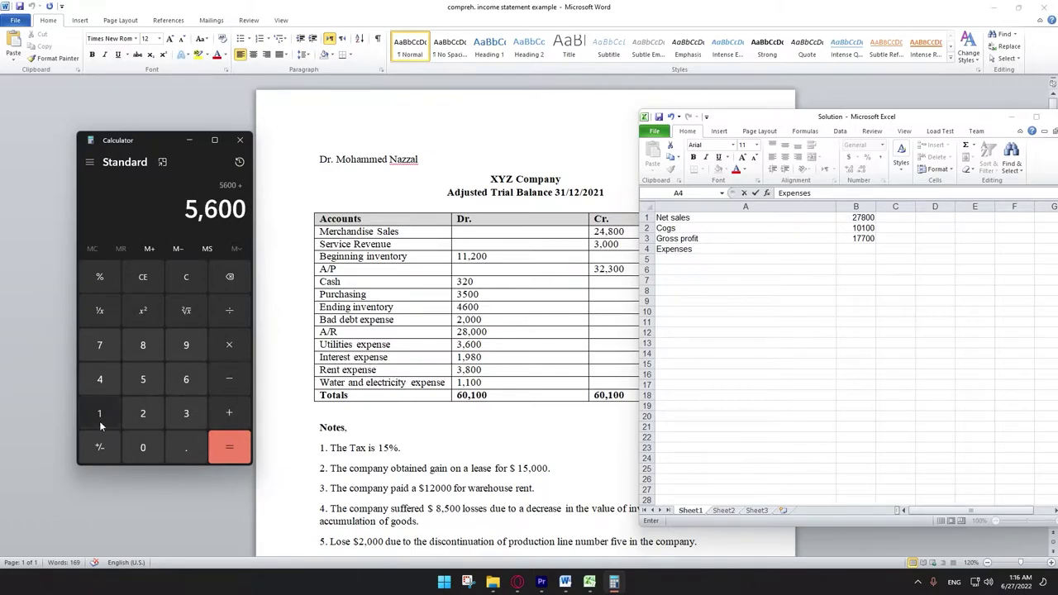
click(99, 415)
click(186, 344)
click(143, 344)
click(142, 447)
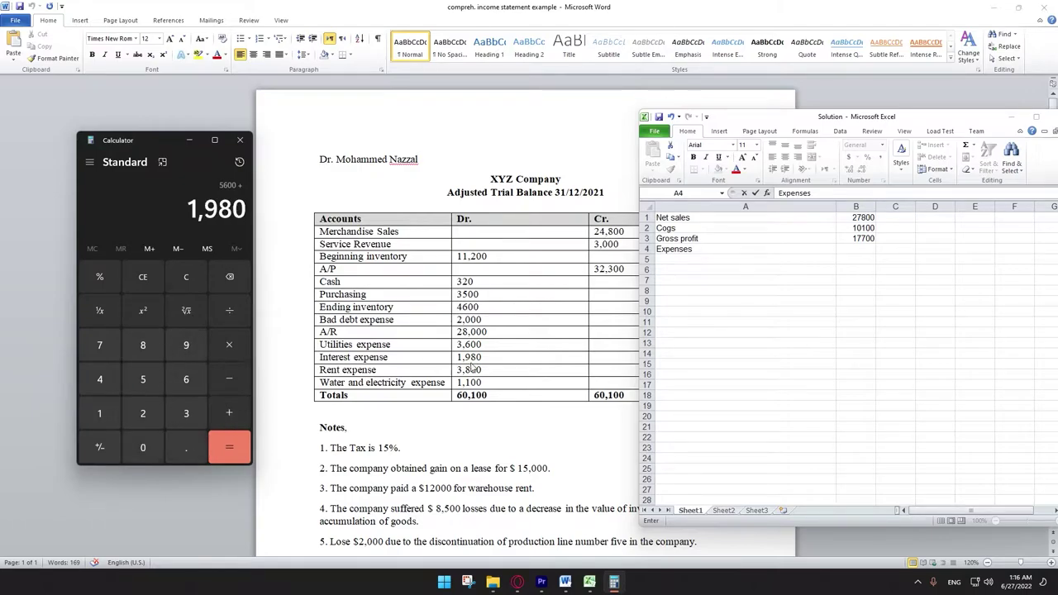
click(229, 412)
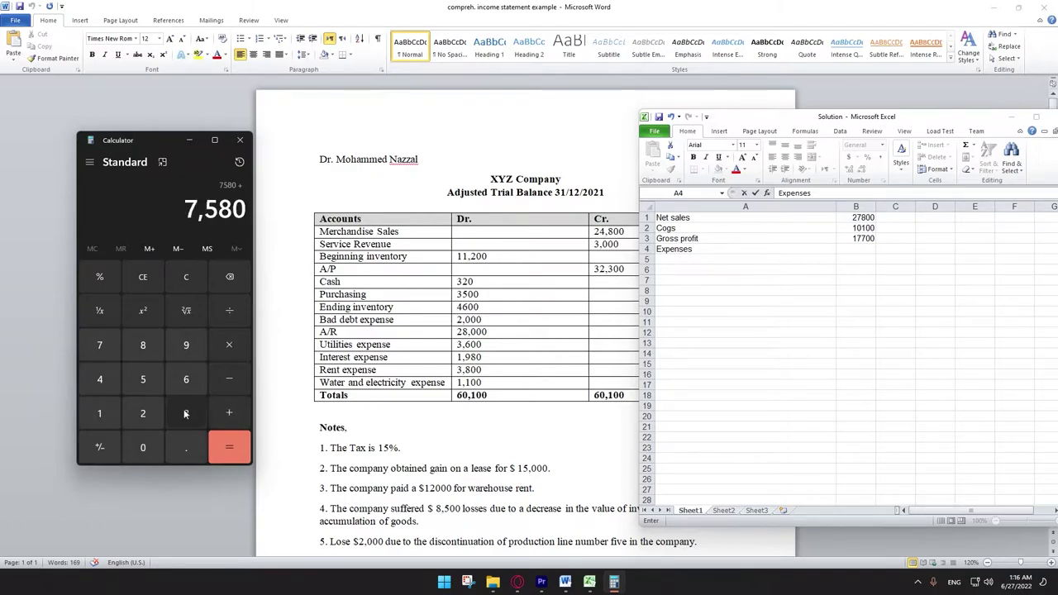
- Add the rent expense 3,800 and the water and electricity expense 1,100, completing the total expenses calculation
click(186, 413)
click(142, 344)
click(142, 447)
click(142, 447)
click(228, 412)
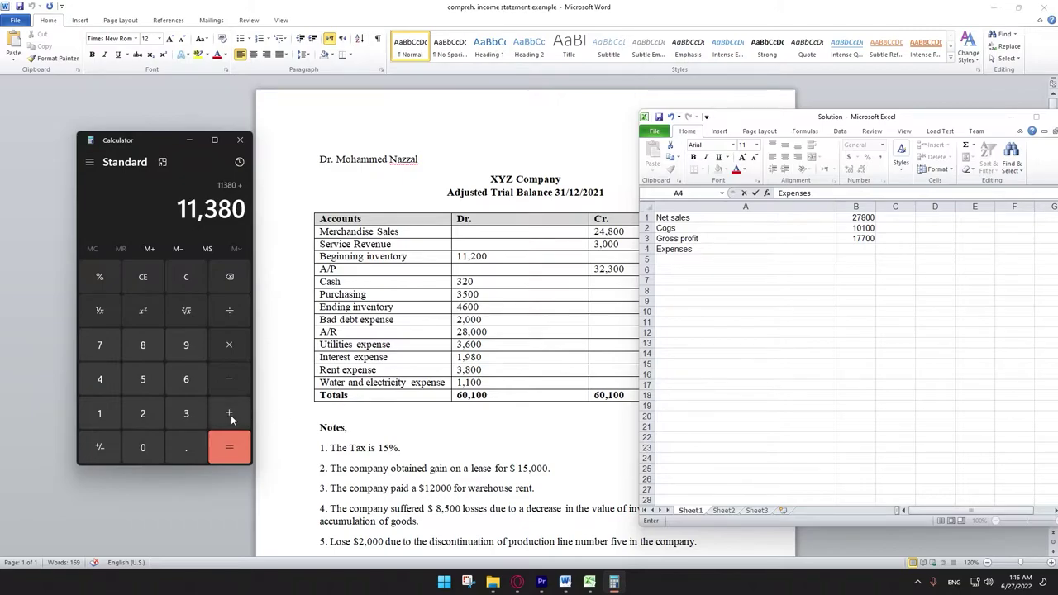
click(99, 413)
click(99, 414)
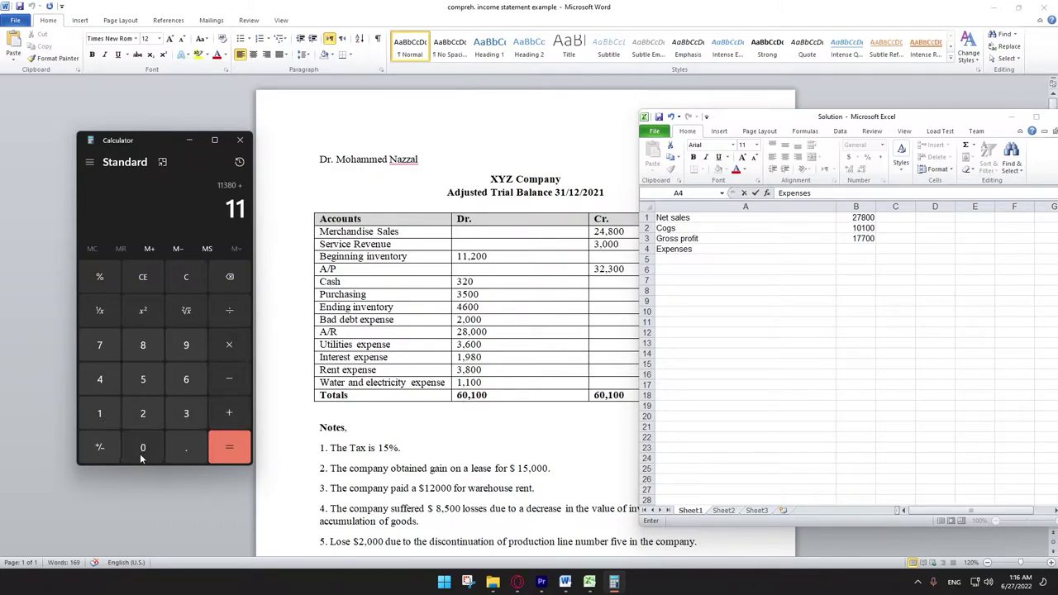
click(142, 447)
click(142, 447)
click(229, 447)
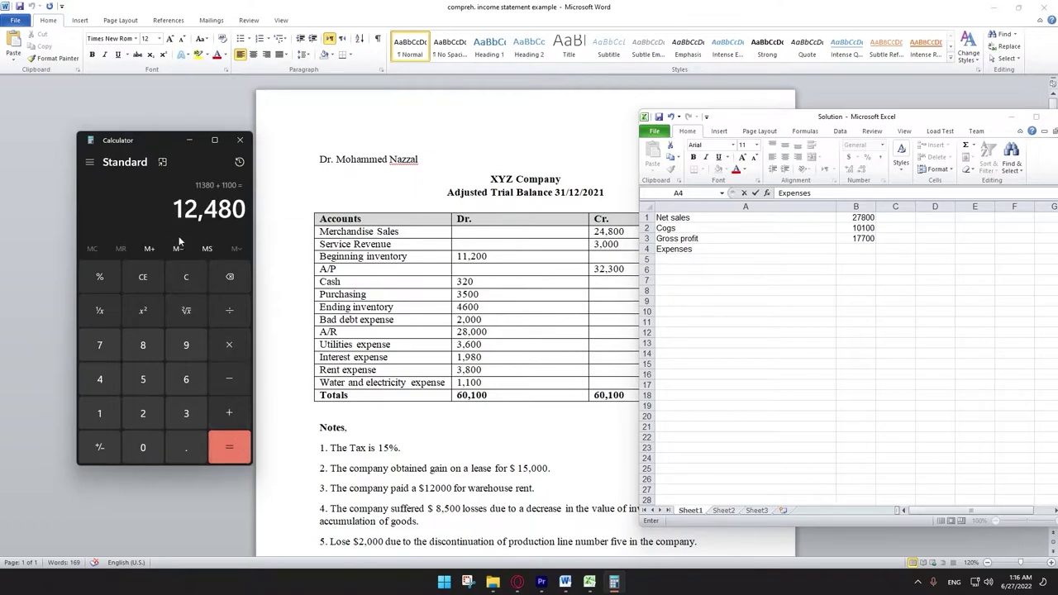
click(860, 252)
text(12)
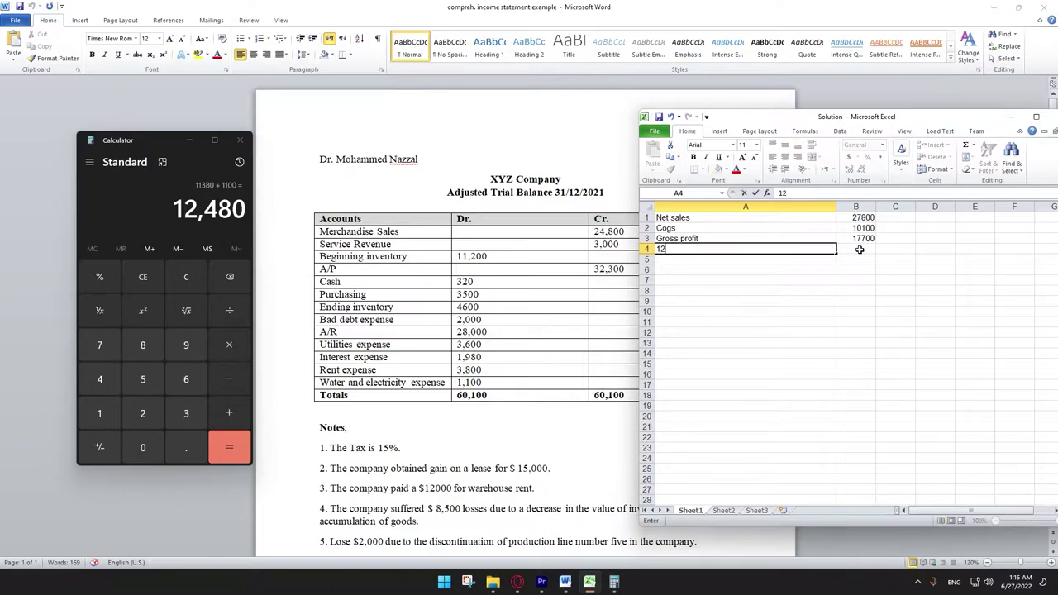
key(BackSpace)
key(BackSpace)
key(Escape)
- Switch to the Excel sheet and enter the total expenses amount 12480 in B4
click(855, 249)
text(12)
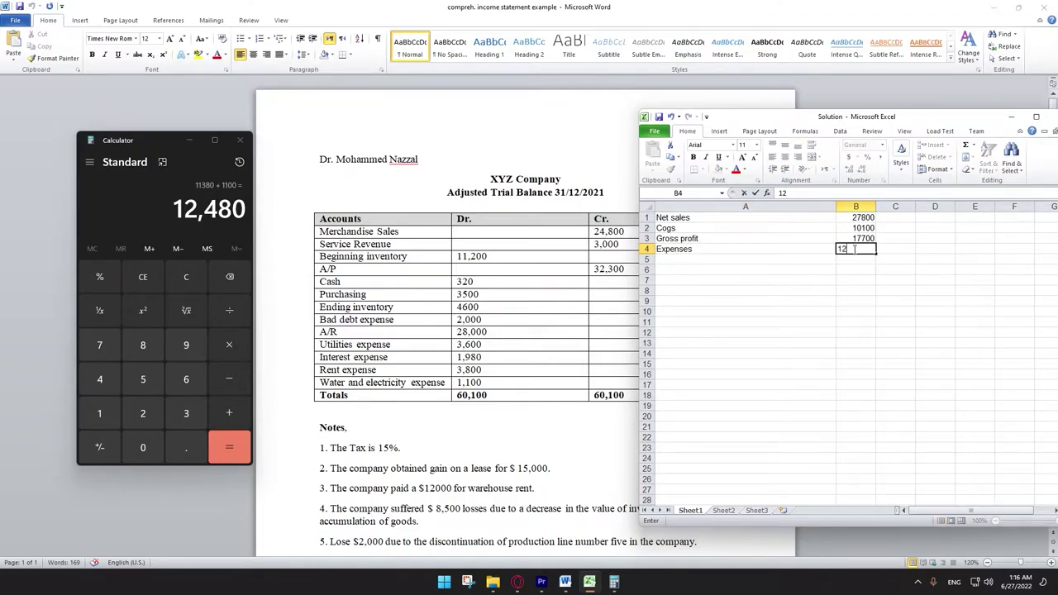
text(480)
- Enter the label "income from operation" in A5 and calculate it in B5 with the formula =B3-B4
click(704, 259)
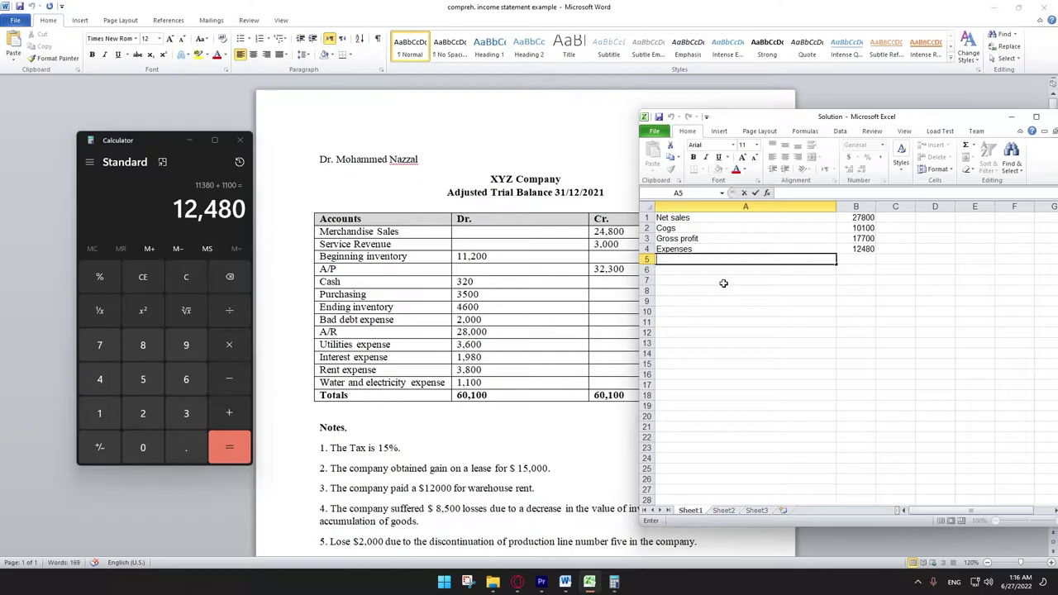
text(income from operation)
click(855, 217)
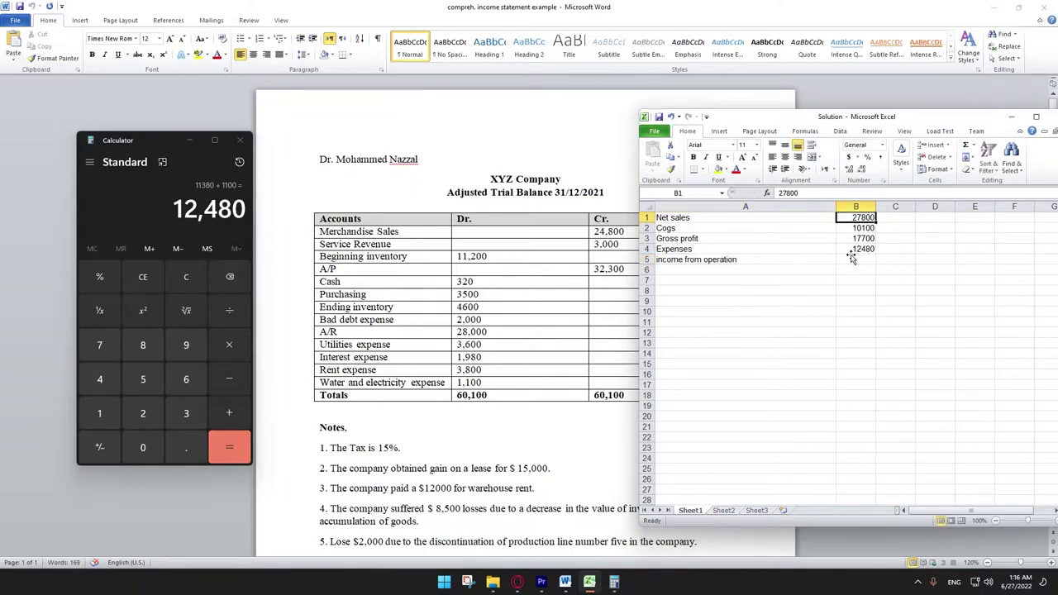
click(850, 259)
click(815, 195)
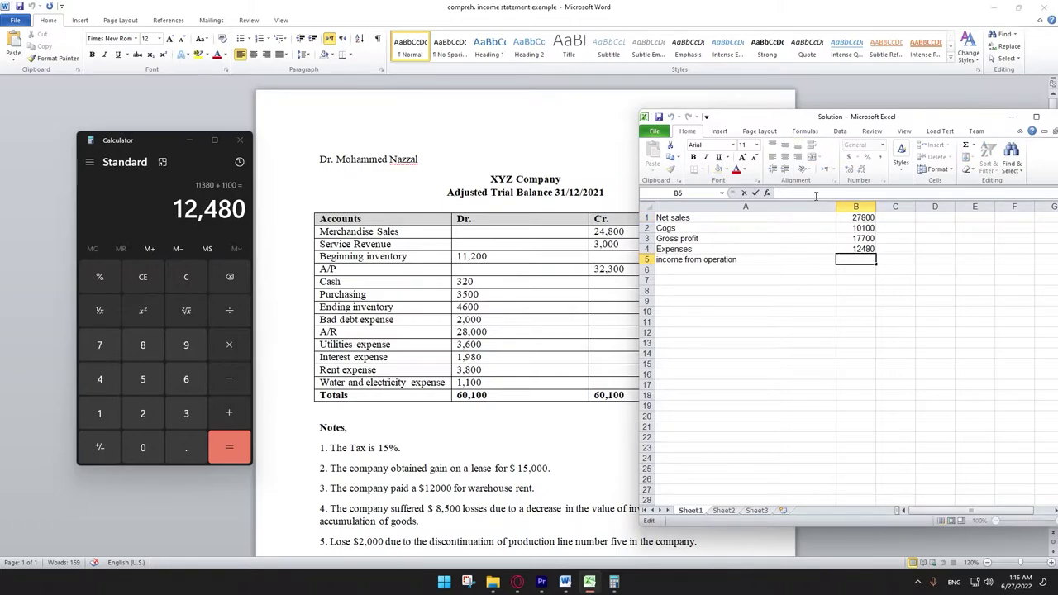
text(=)
click(853, 239)
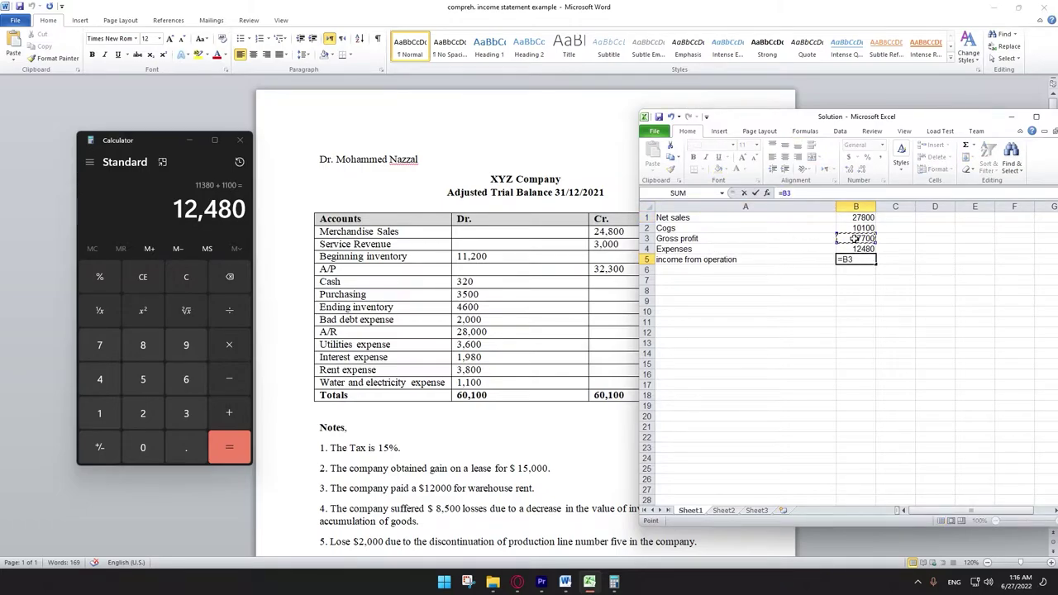
text(-)
click(856, 249)
key(Return)
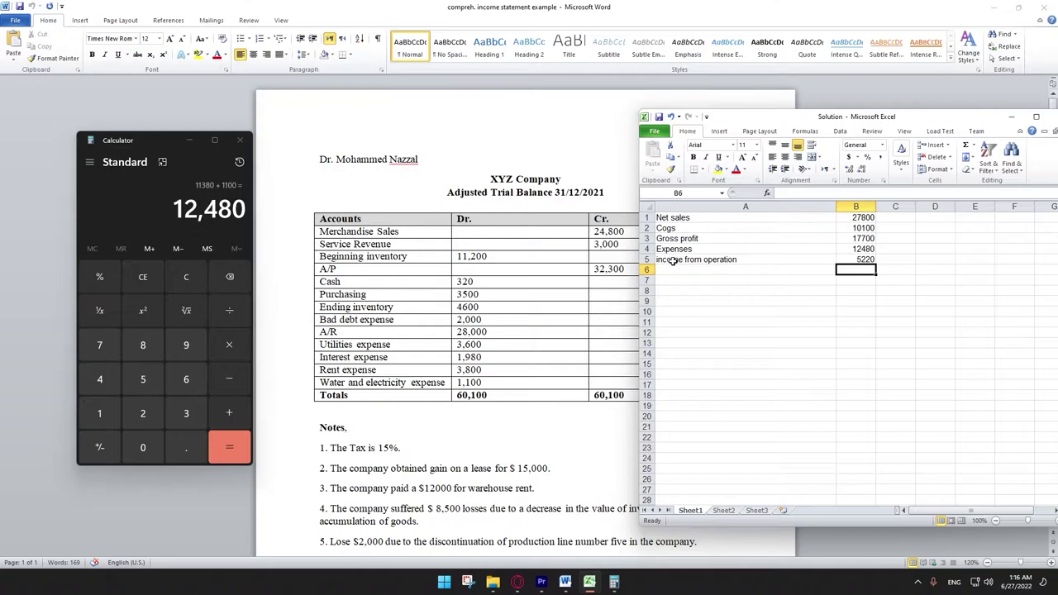
- Enter the heading "other income and other expenses" in A6
click(703, 269)
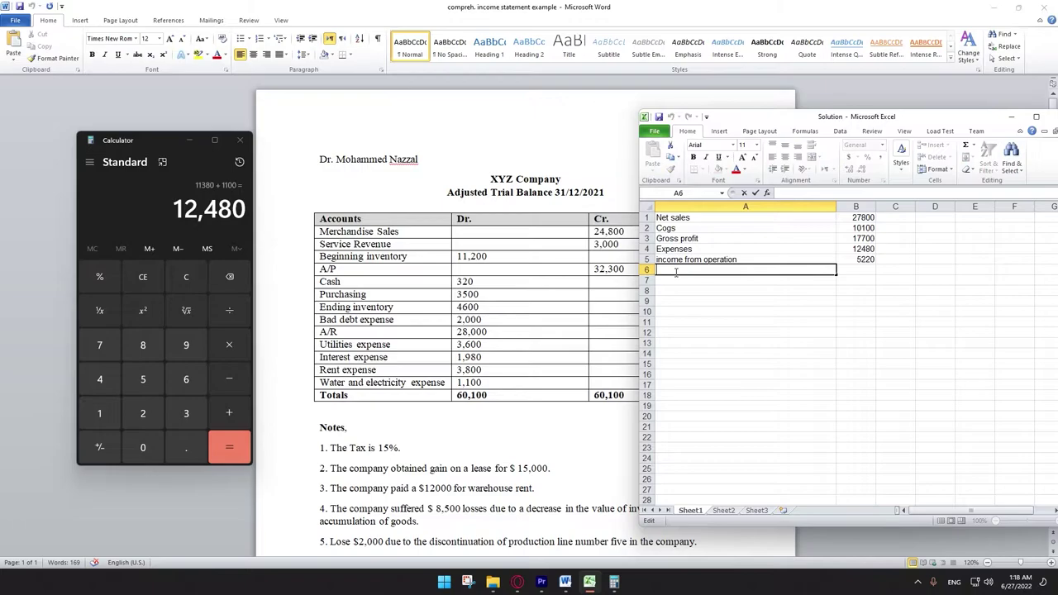
text(other income and other)
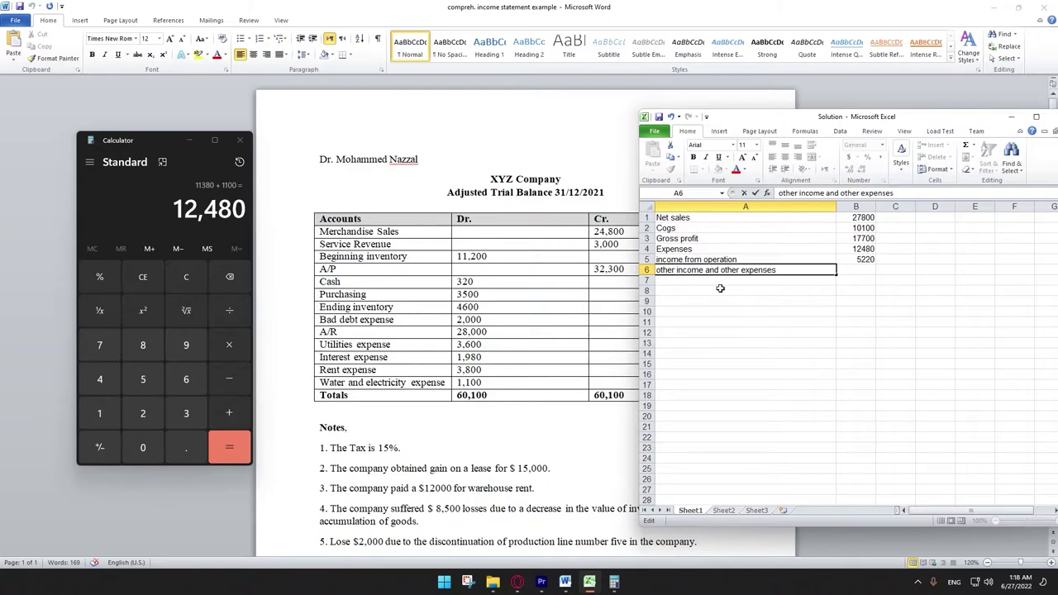
text( expenses)
key(Return)
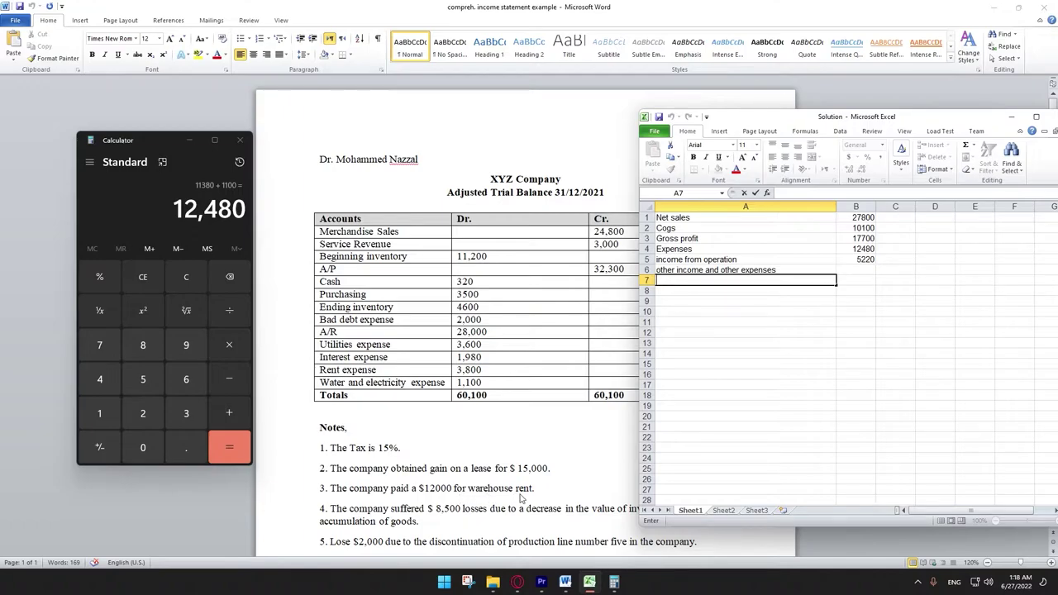
- Review the company notes in the Word document, and bring Calculator and the Excel sheet back in front of it
click(364, 506)
scroll(357, 473, down, 3)
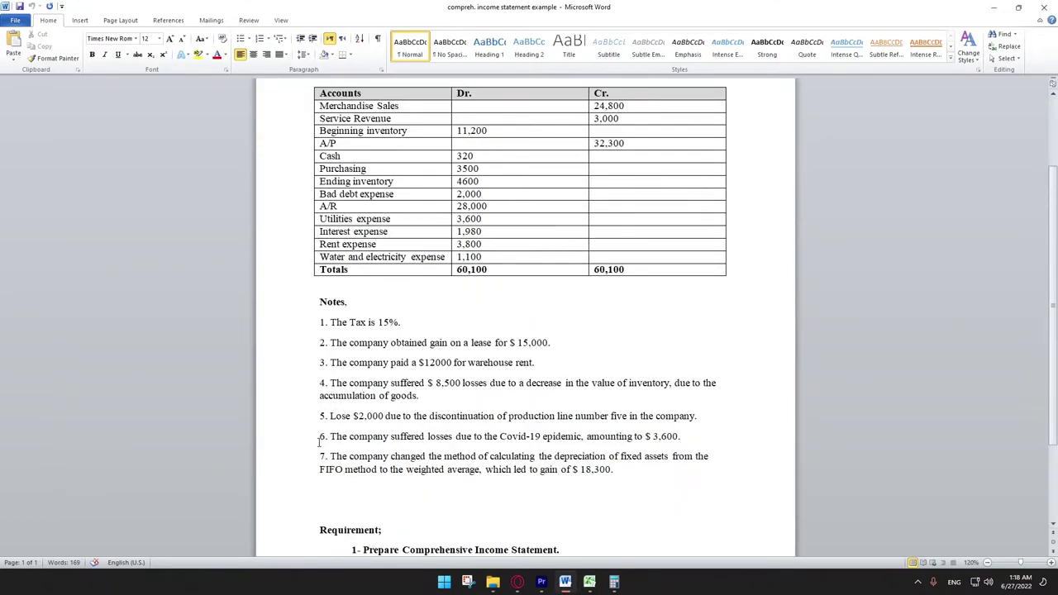
scroll(512, 476, up, 2)
click(613, 581)
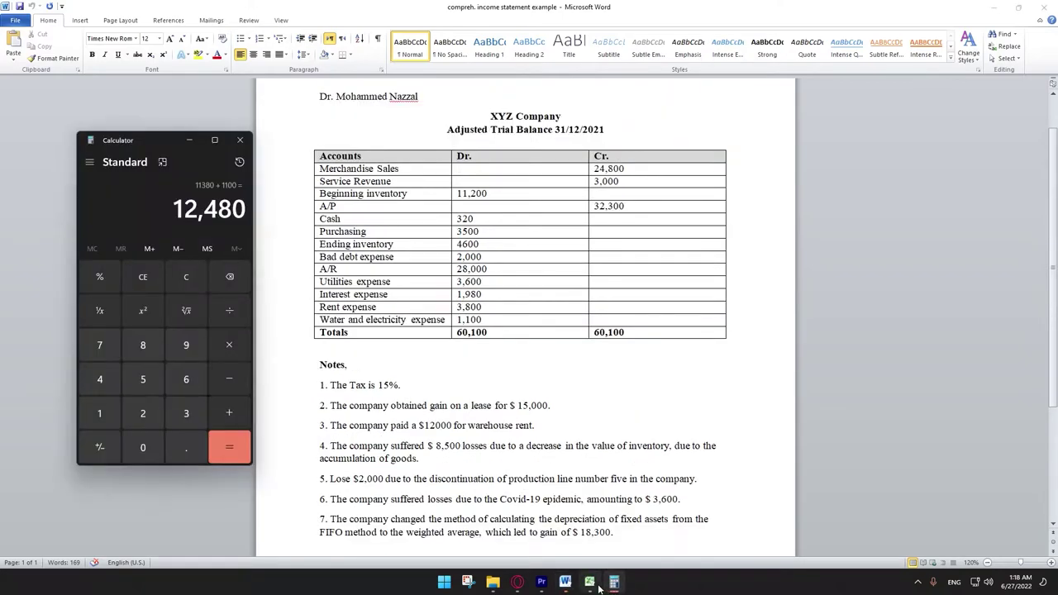
click(589, 582)
scroll(700, 236, up, 2)
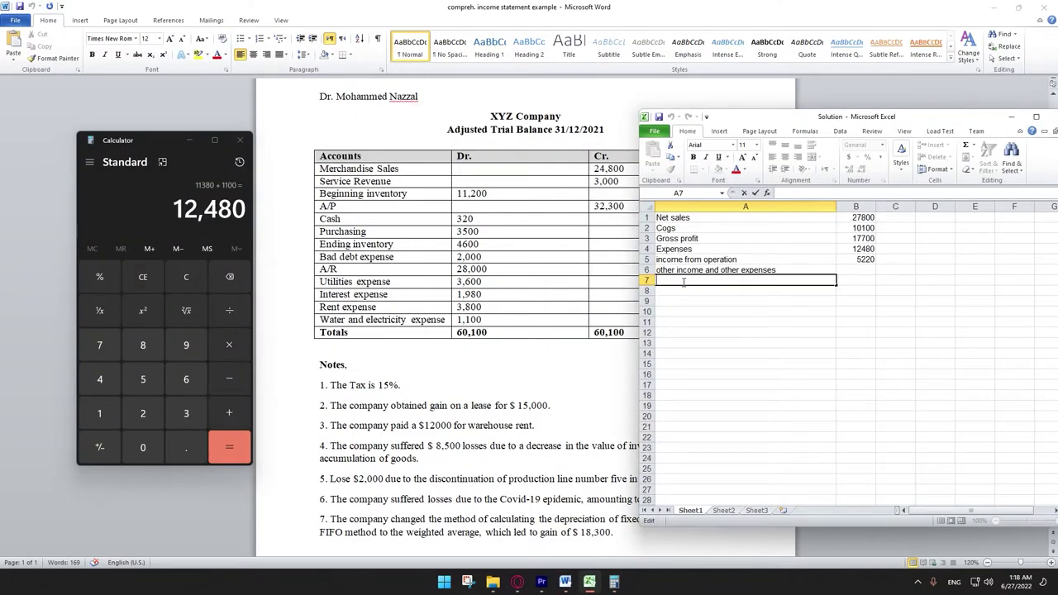
- Enter the label "gain on lease" in A7 and the amount 15000 in B7
text(gain on lease)
key(Tab)
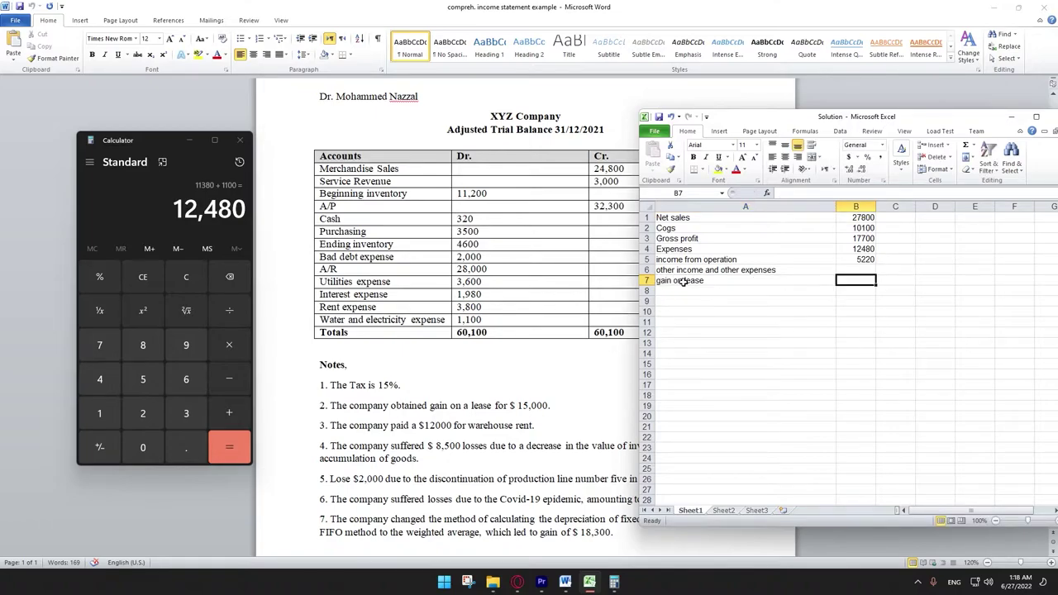
text(15000)
- Enter the label "warehouse rent" in A8 and the amount 12000 in B8
click(692, 292)
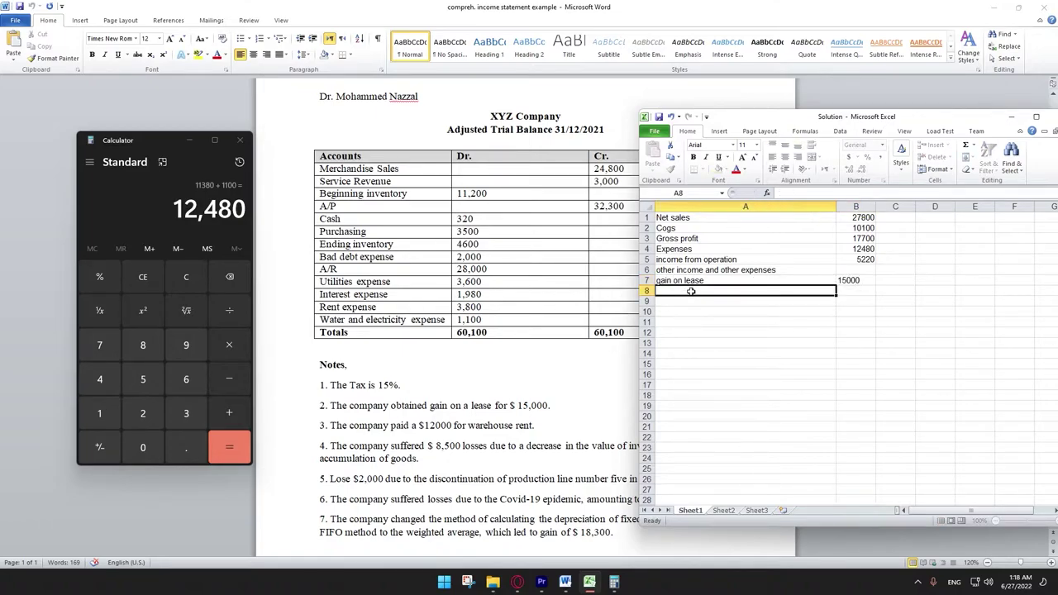
text(wa)
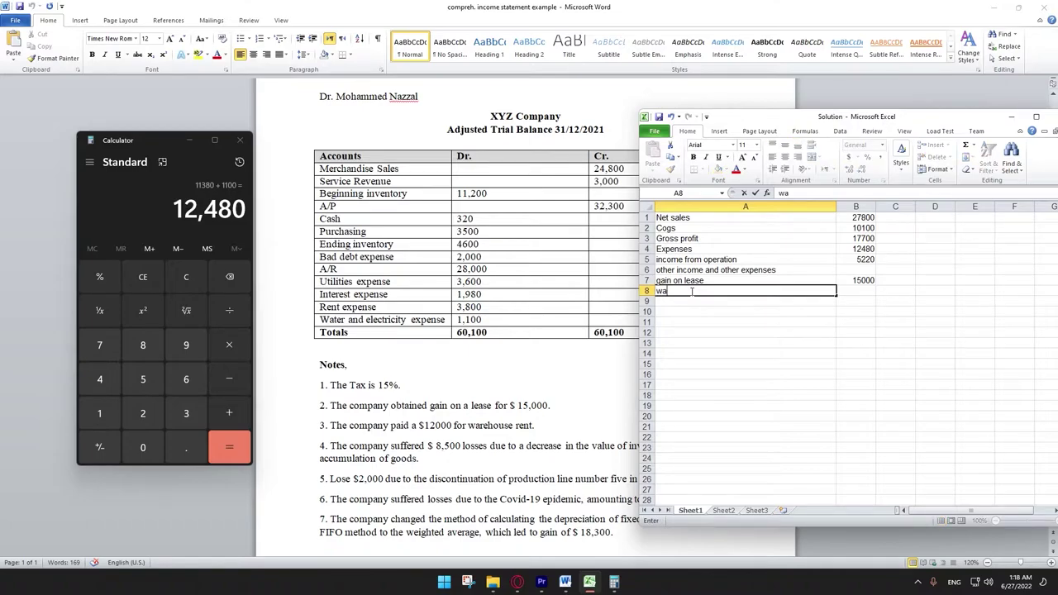
text(rhouse)
key(BackSpace)
key(BackSpace)
key(BackSpace)
key(BackSpace)
key(BackSpace)
text(ehouse rent 12000)
key(BackSpace)
key(BackSpace)
key(BackSpace)
key(BackSpace)
key(BackSpace)
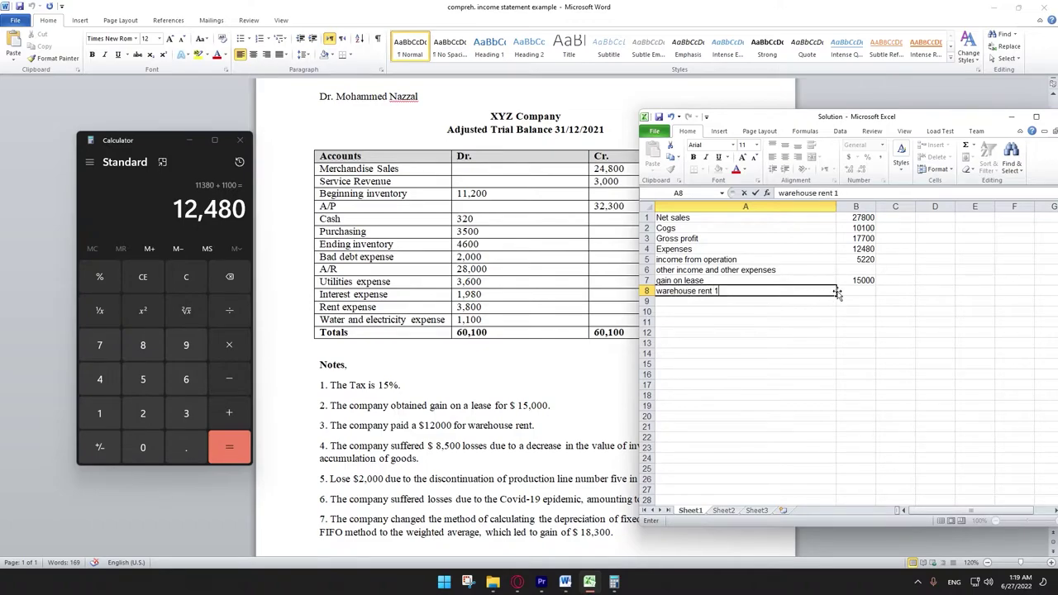
click(853, 291)
text(12000)
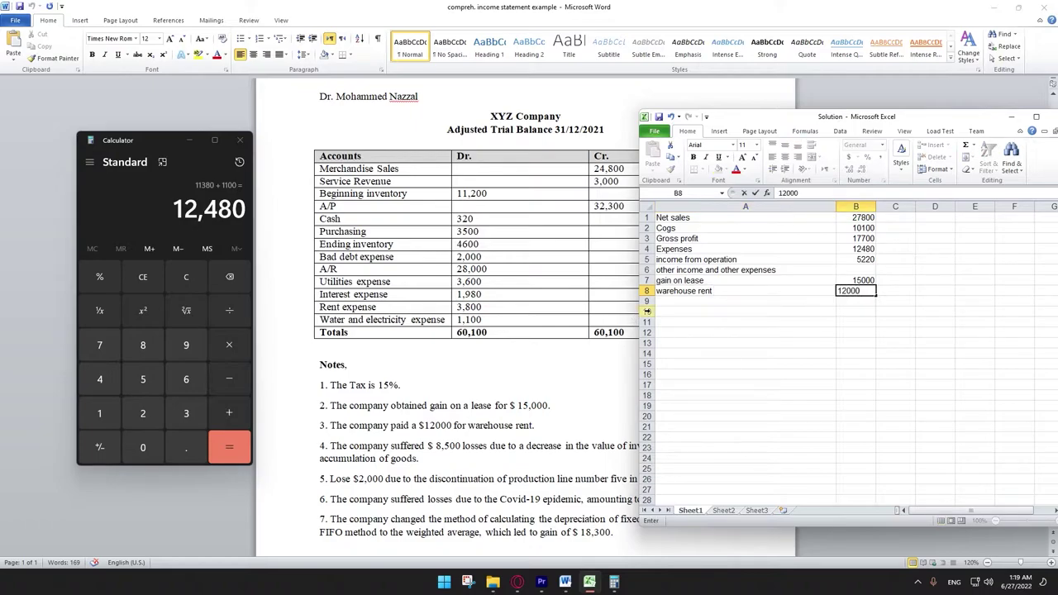
- Enter the label "income from operation and non operation" in A9, below the warehouse rent row
click(678, 301)
text(omcp,e)
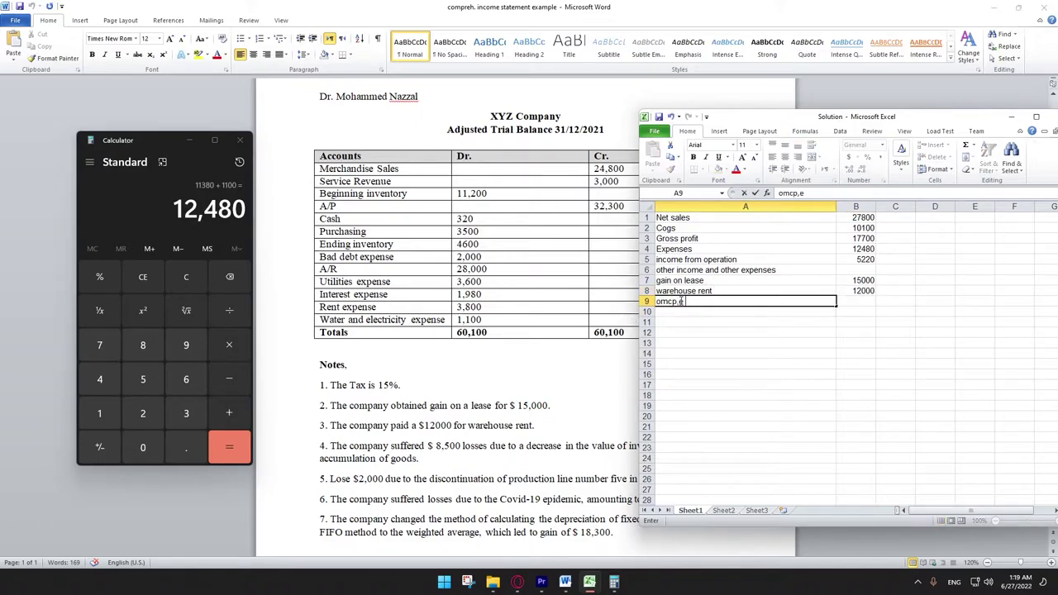
key(BackSpace)
key(BackSpace)
key(BackSpace)
text(income from o)
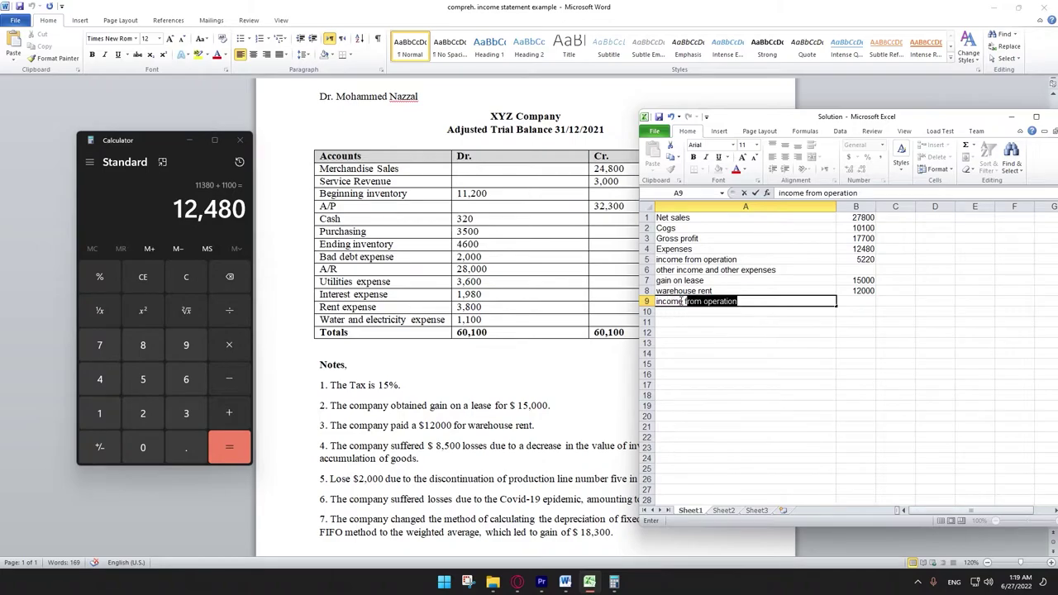
text(peration and n)
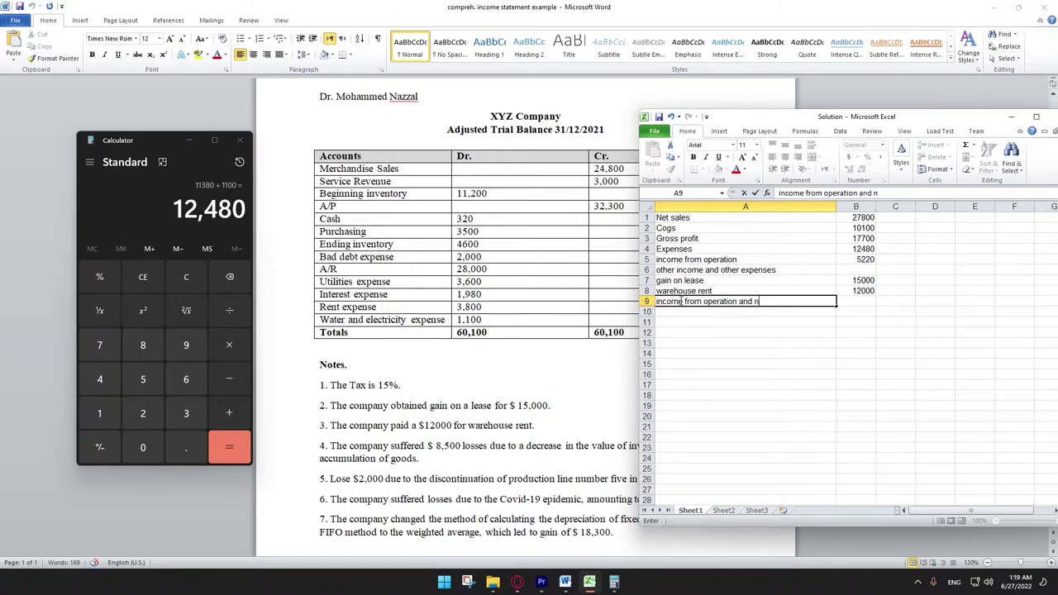
text(on operation)
- Calculate the operating and non-operating income in B9 with the formula =B5+B7-B8
key(Tab)
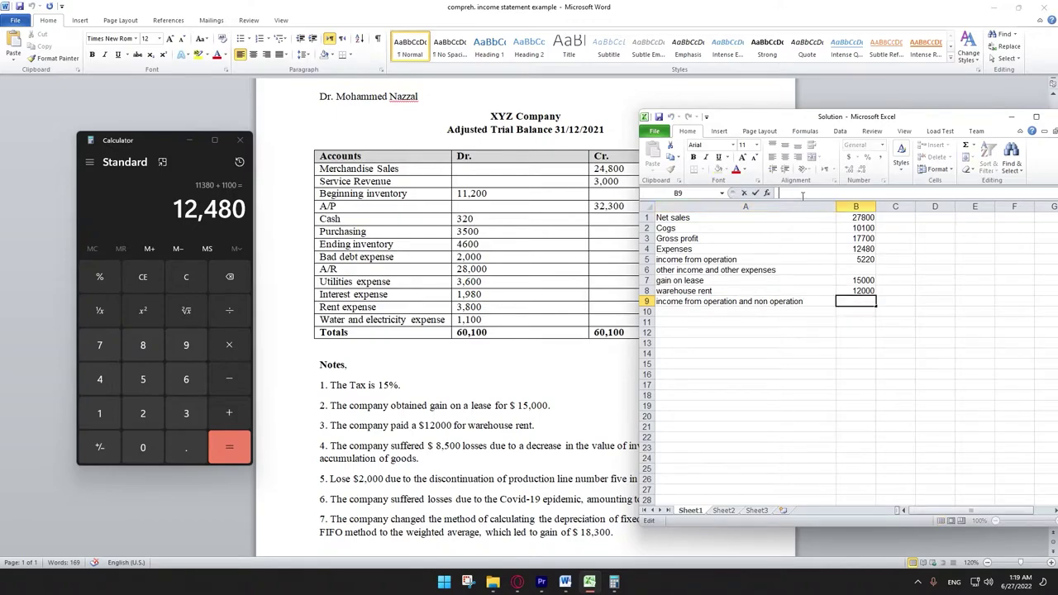
text(=)
click(859, 260)
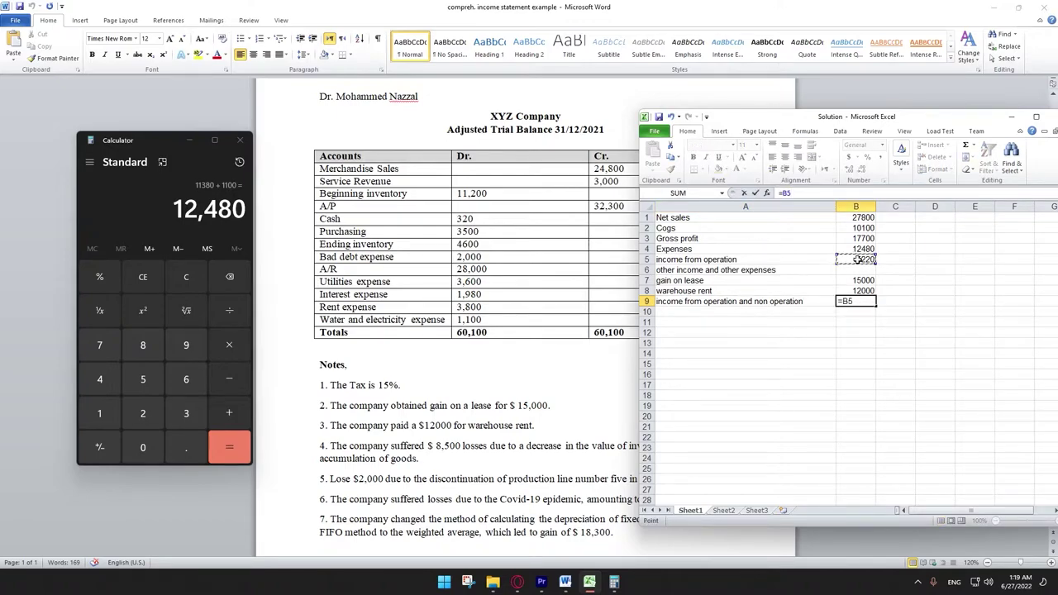
text(+)
click(862, 281)
text(-)
click(862, 291)
key(Return)
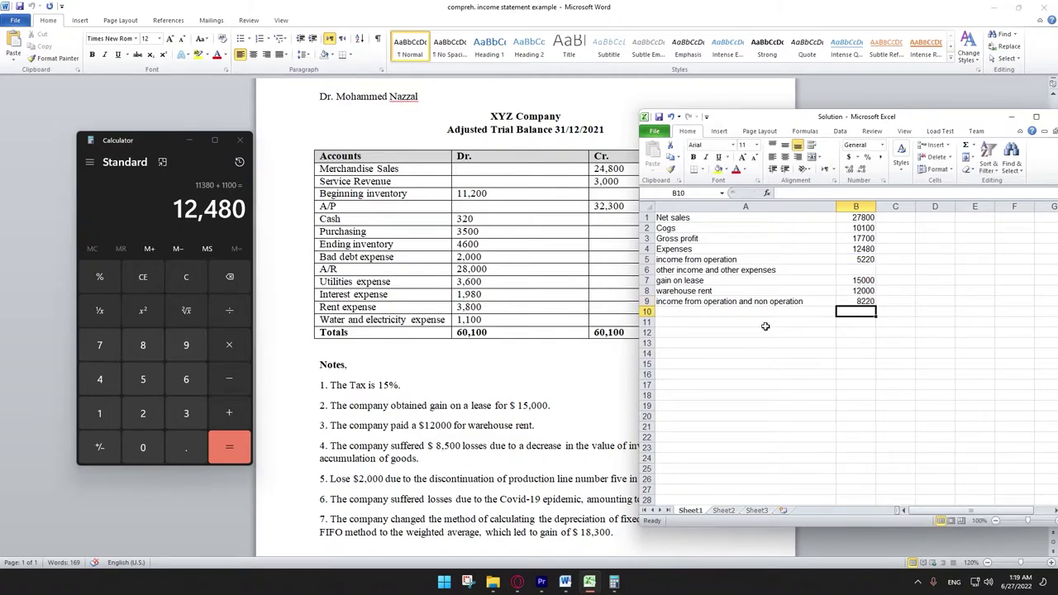
- Enter the label "tax 15%" in A10, below the operating and non-operating income row
click(670, 314)
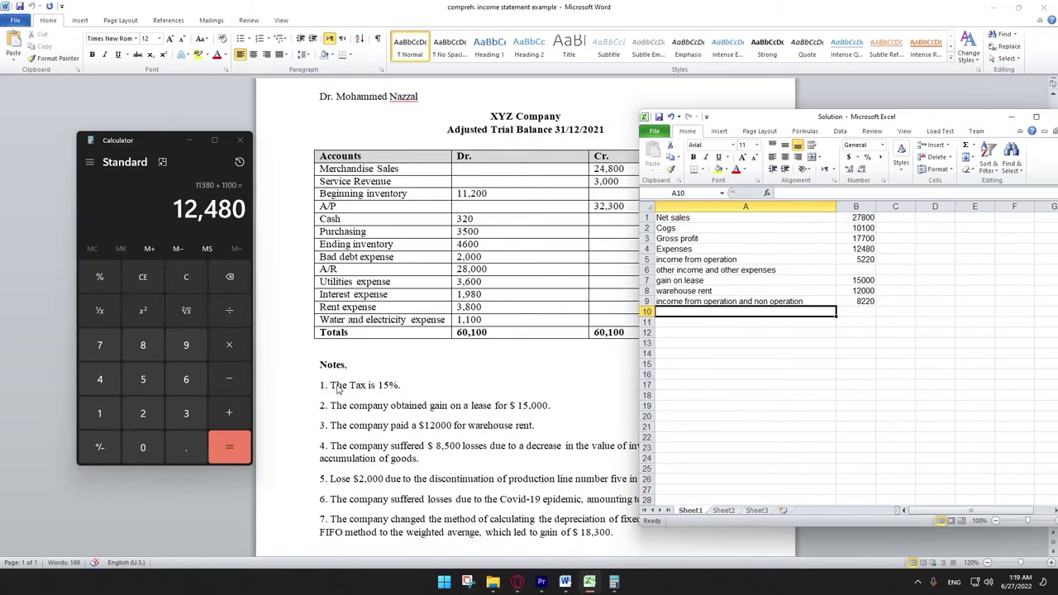
double_click(675, 312)
text(tax )
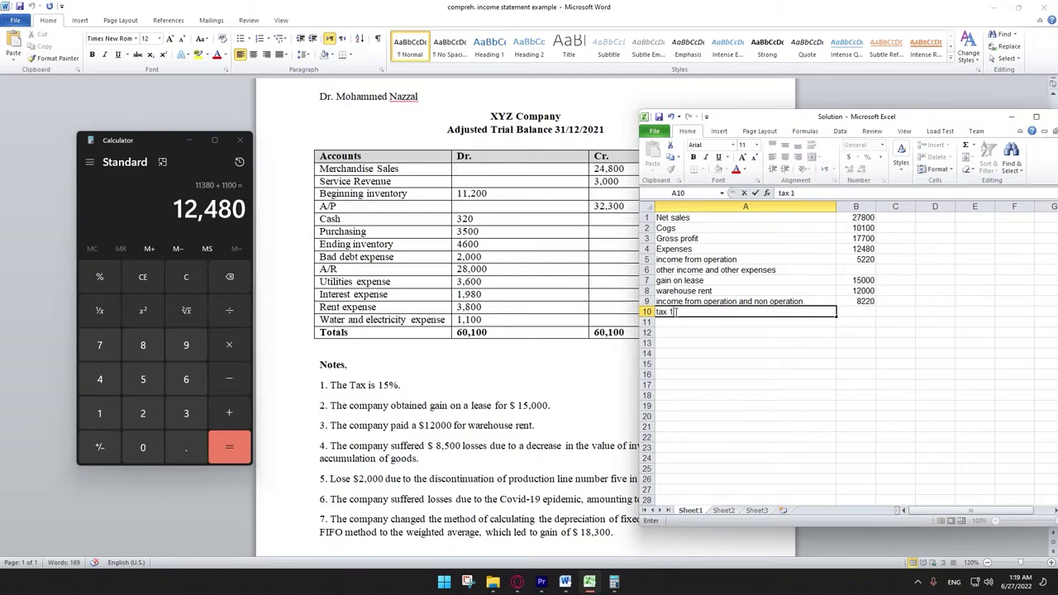
text(15%)
key(Tab)
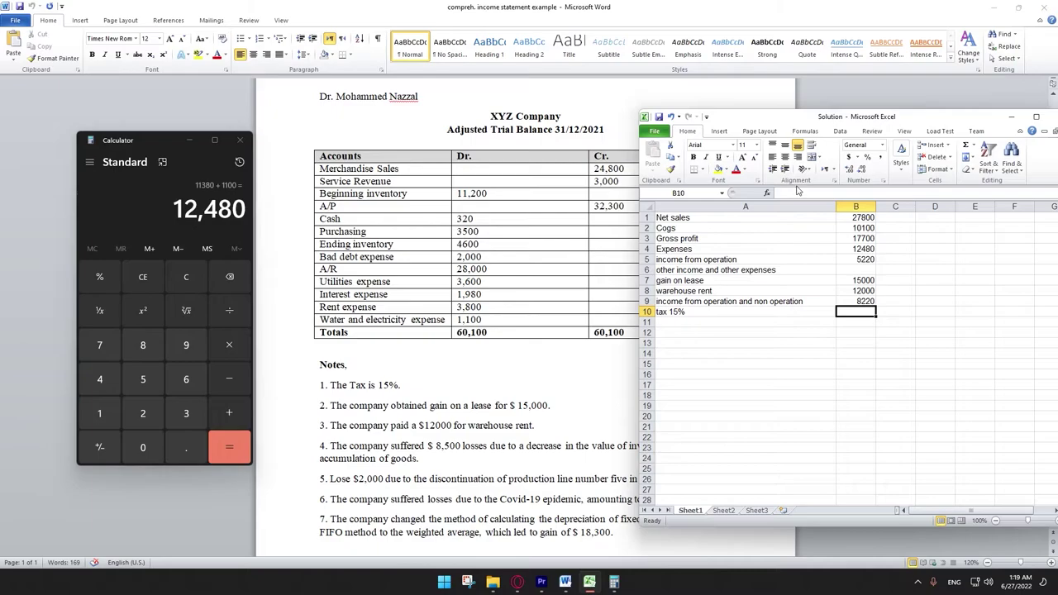
- Calculate the 15% tax in B10 with the formula =.15*B9
click(796, 193)
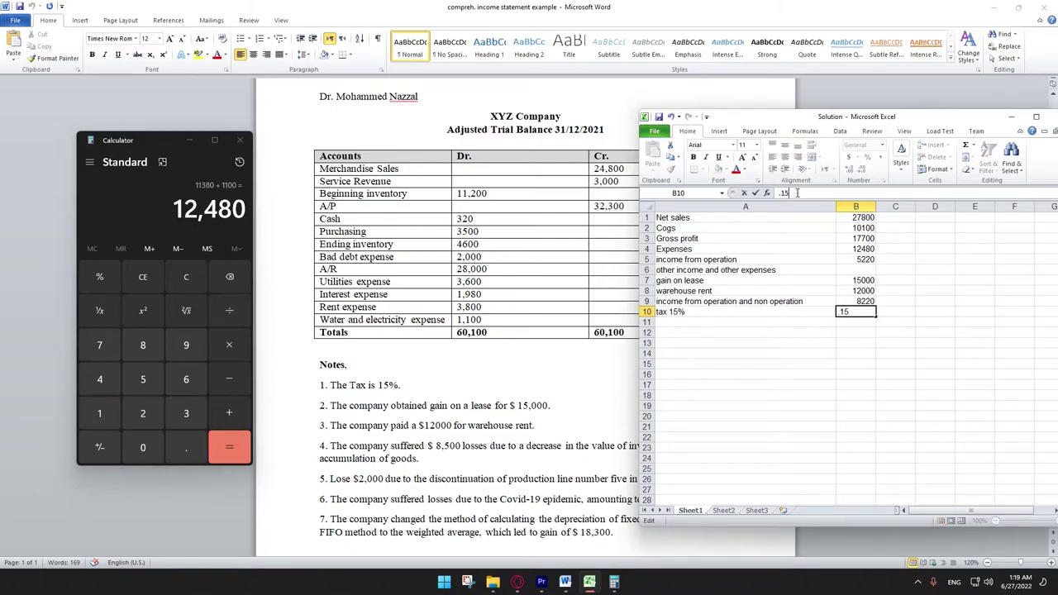
drag(864, 309, 853, 301)
click(856, 316)
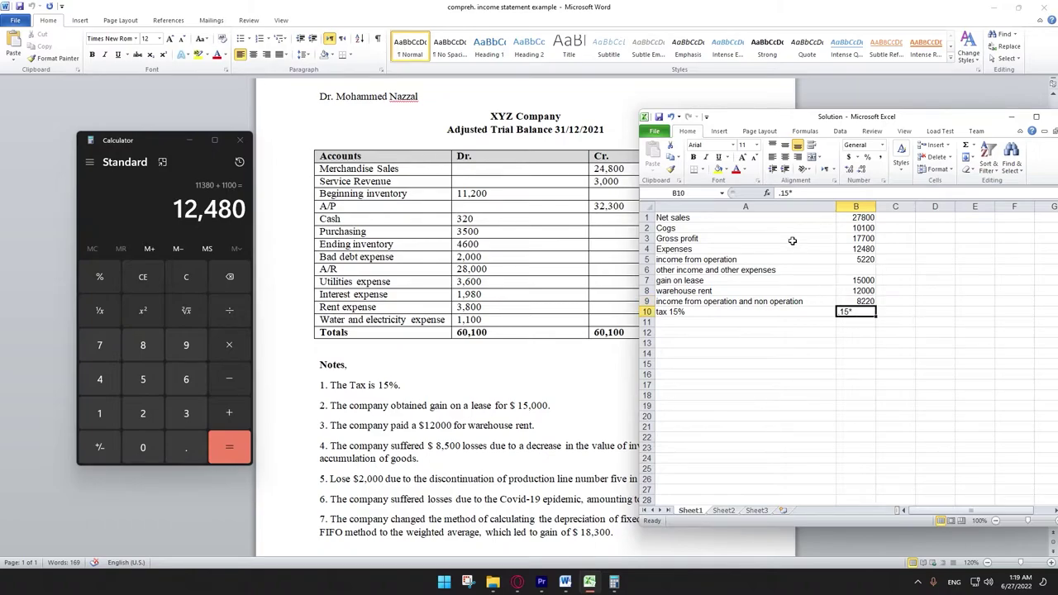
click(777, 193)
text(=)
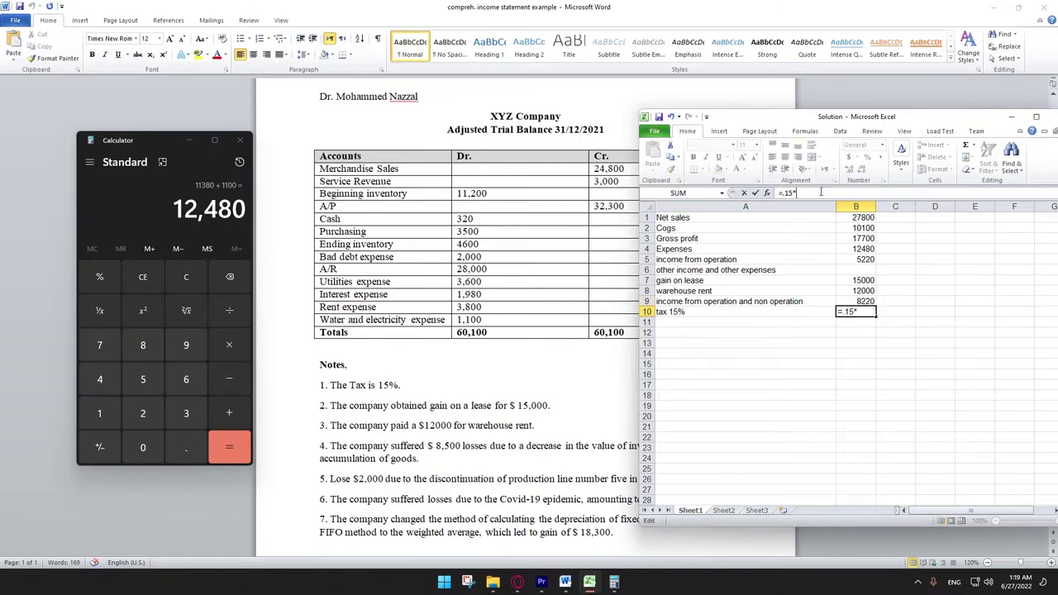
click(863, 301)
key(Return)
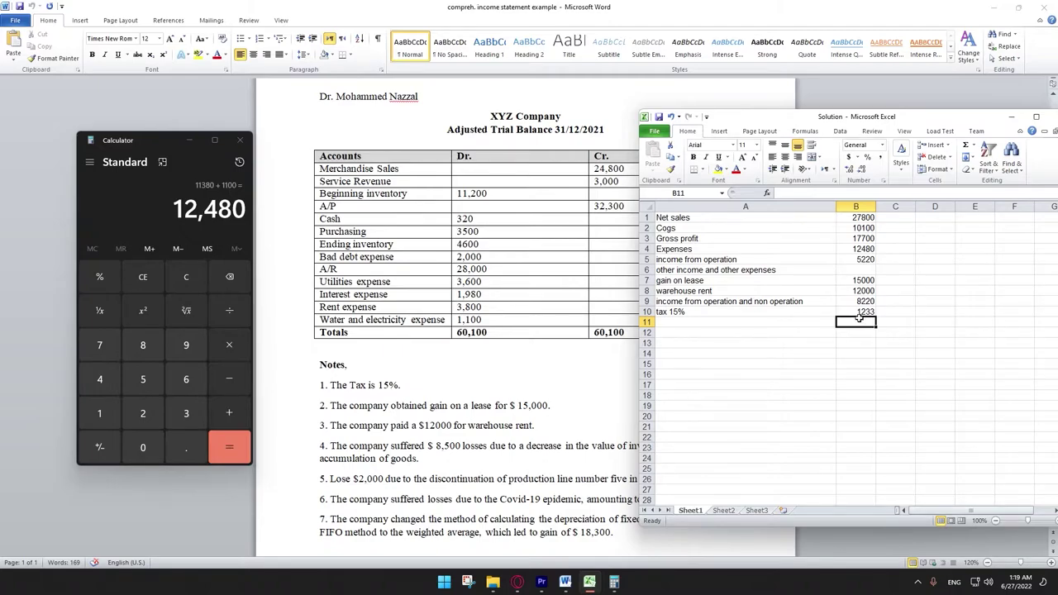
- Enter the label "net income from operation and non operation" in A11, below the tax row
click(678, 324)
text(me)
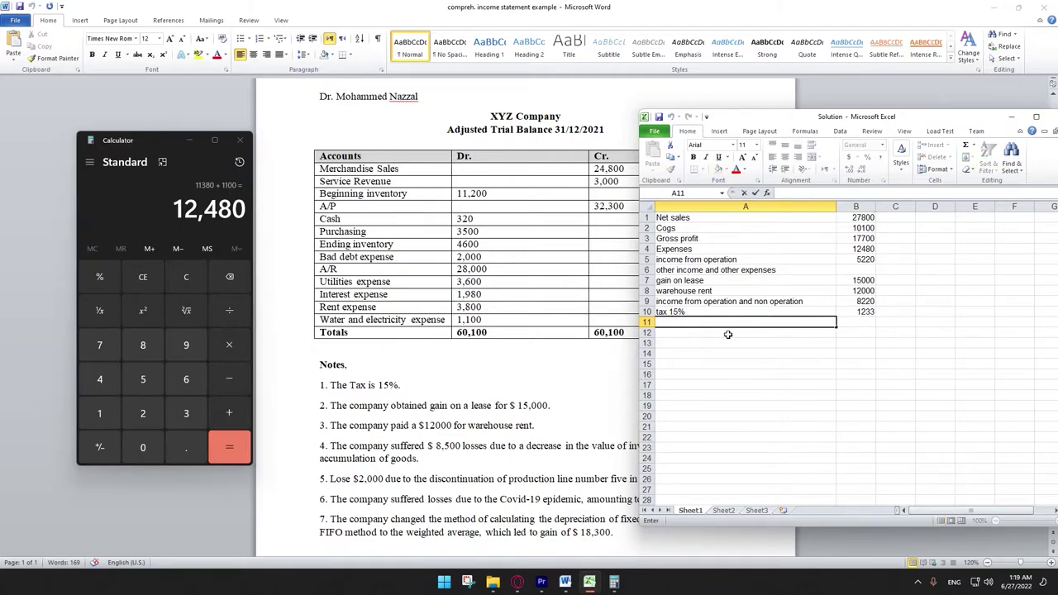
key(BackSpace)
key(BackSpace)
text(net income from operatio)
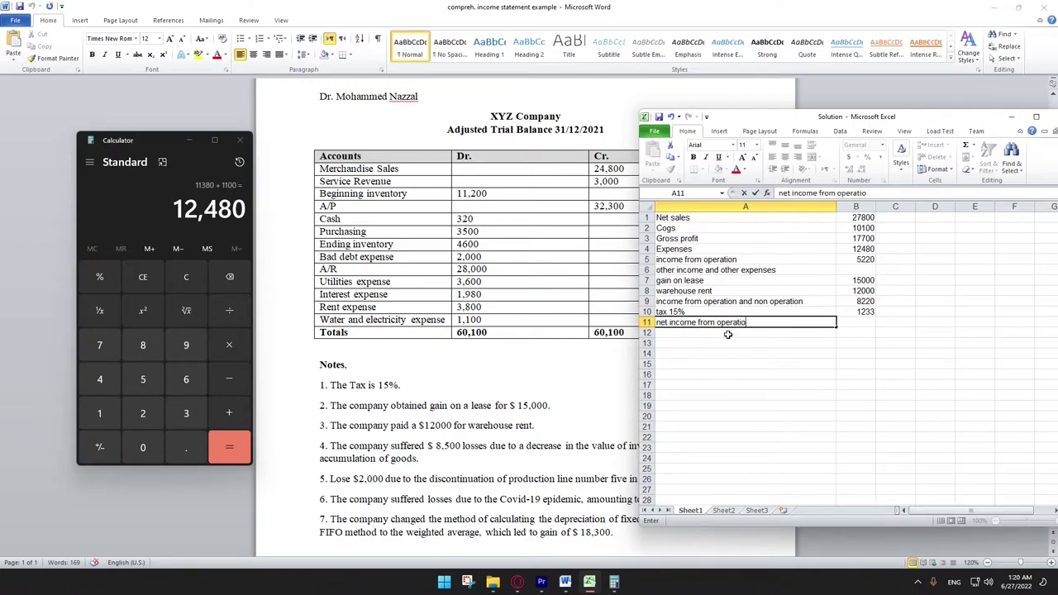
text(n and non operation)
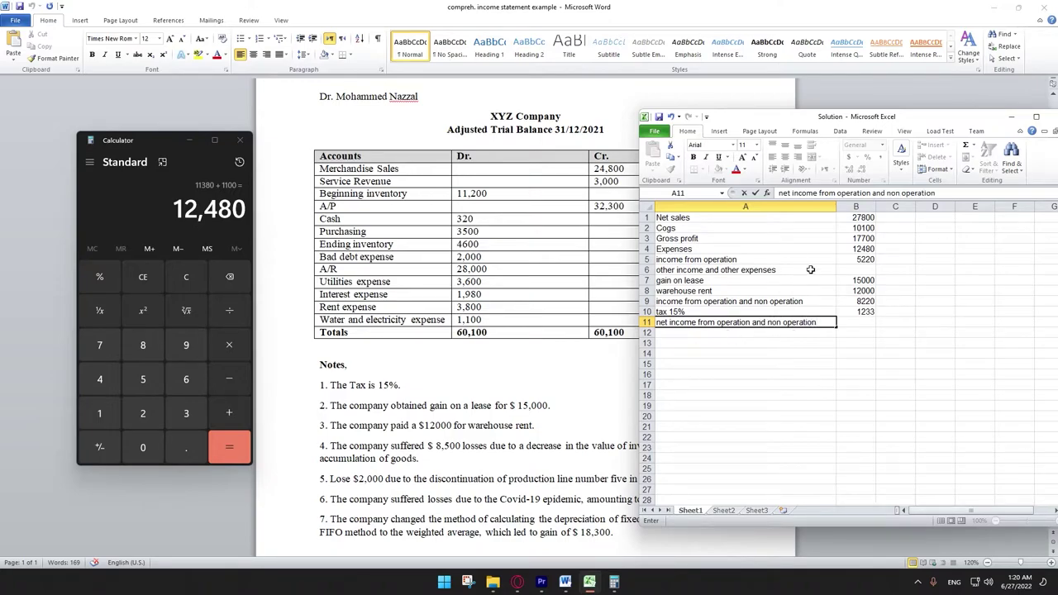
- Calculate the net operating and non-operating income in B11 with the formula =B9-B10
click(860, 322)
text(=)
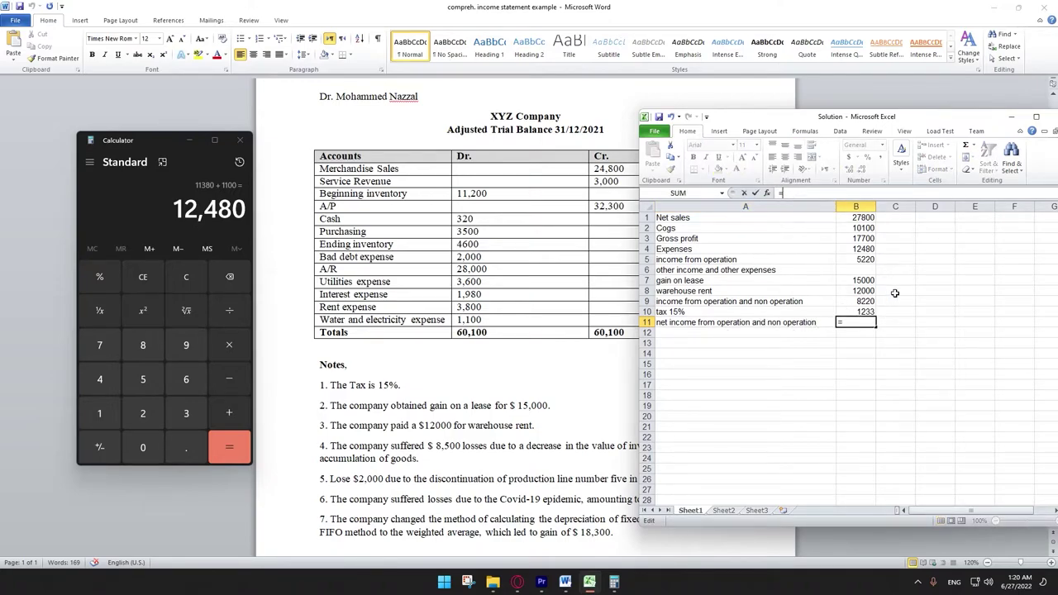
click(866, 300)
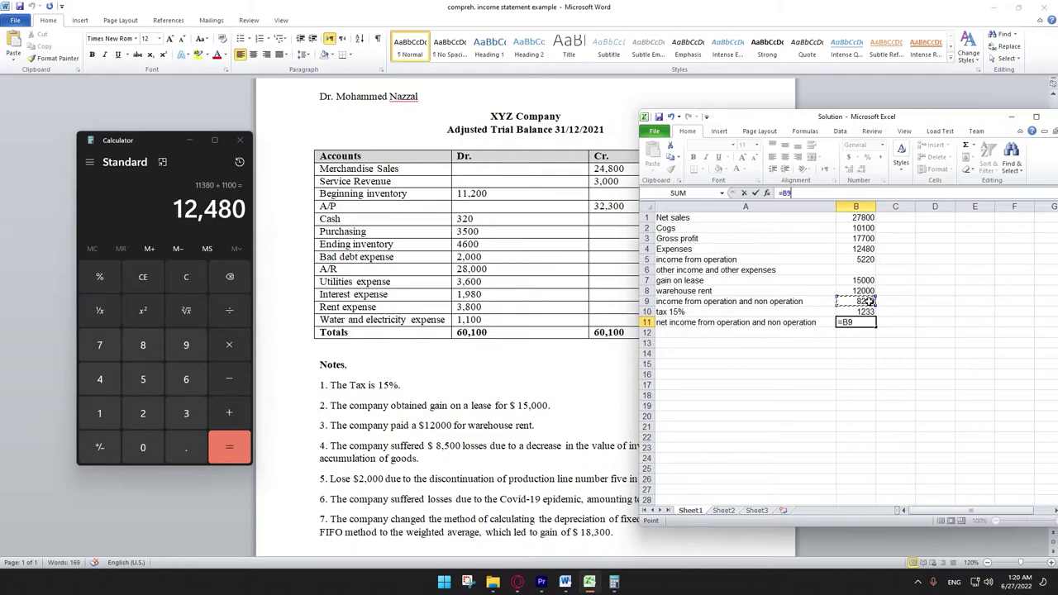
text(-)
click(859, 313)
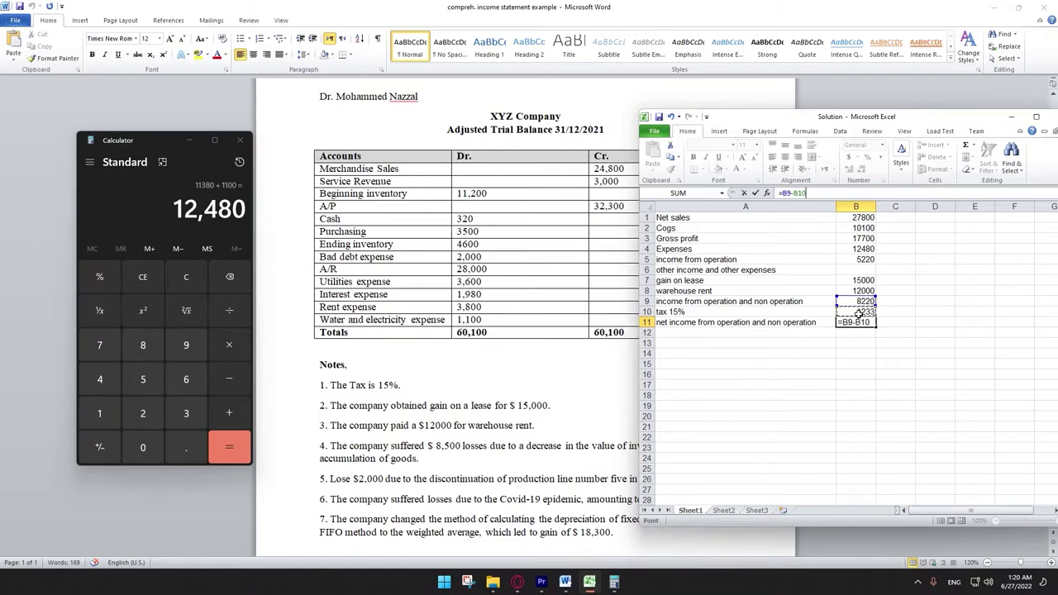
key(Return)
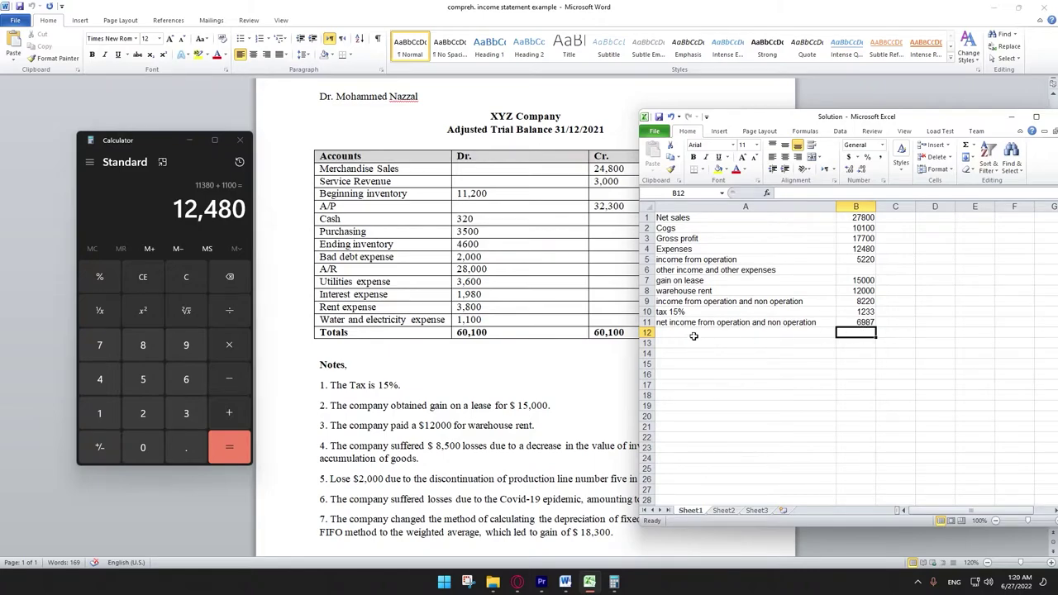
- Enter the heading "comperhinsive income statement items" in A12, below the net income row
click(679, 334)
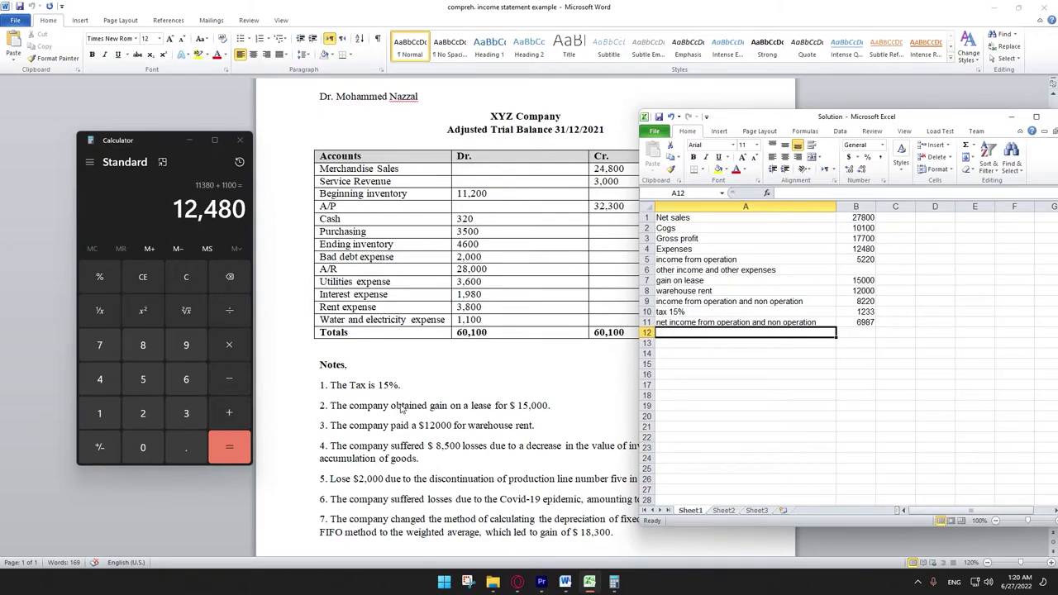
text(comp)
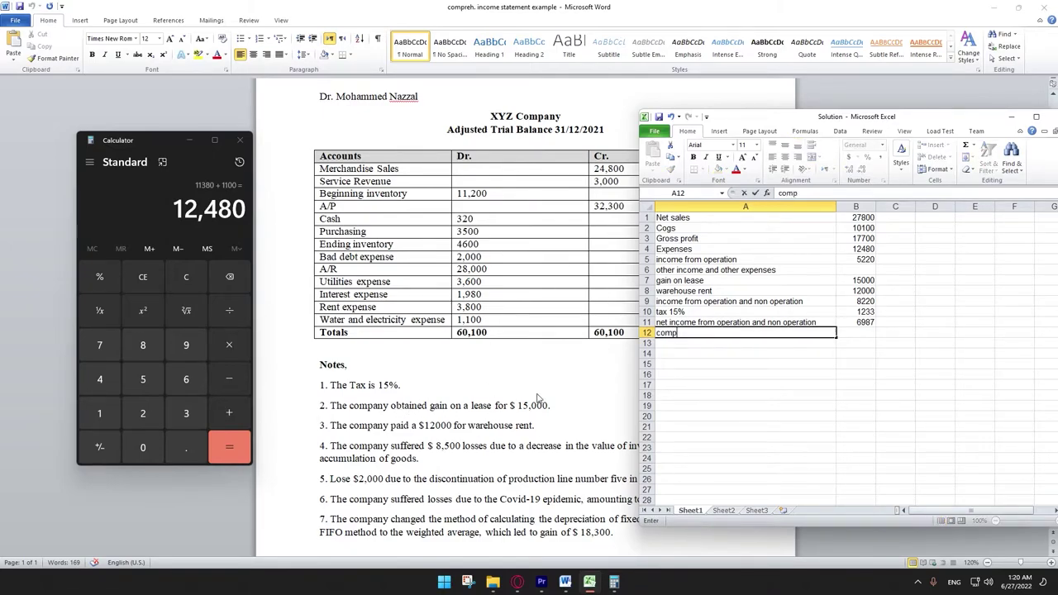
text(erhinsve)
key(BackSpace)
key(BackSpace)
key(BackSpace)
key(BackSpace)
text(insive income statem)
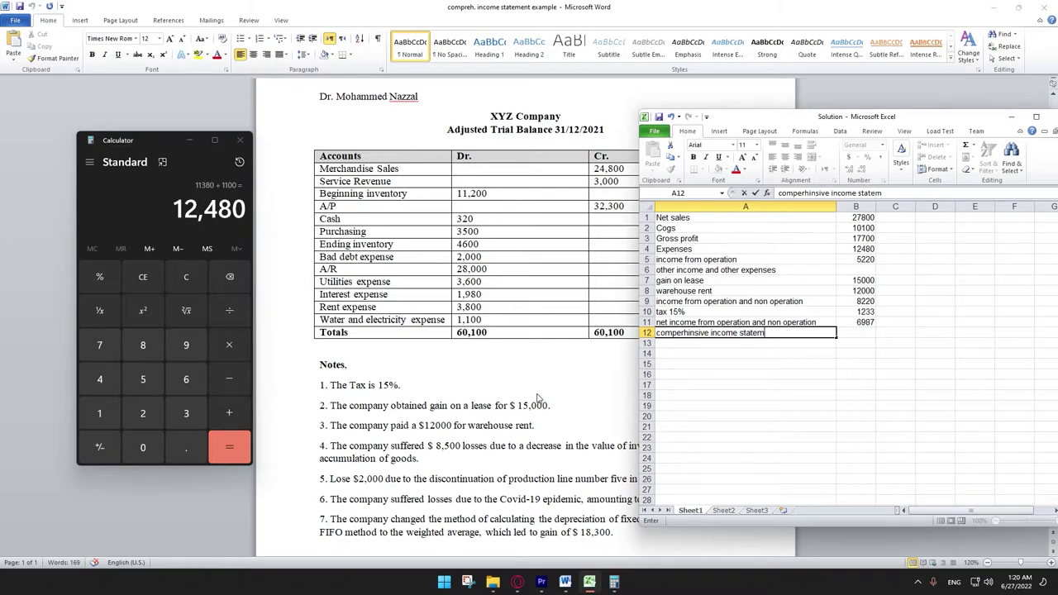
text(ent items)
key(Return)
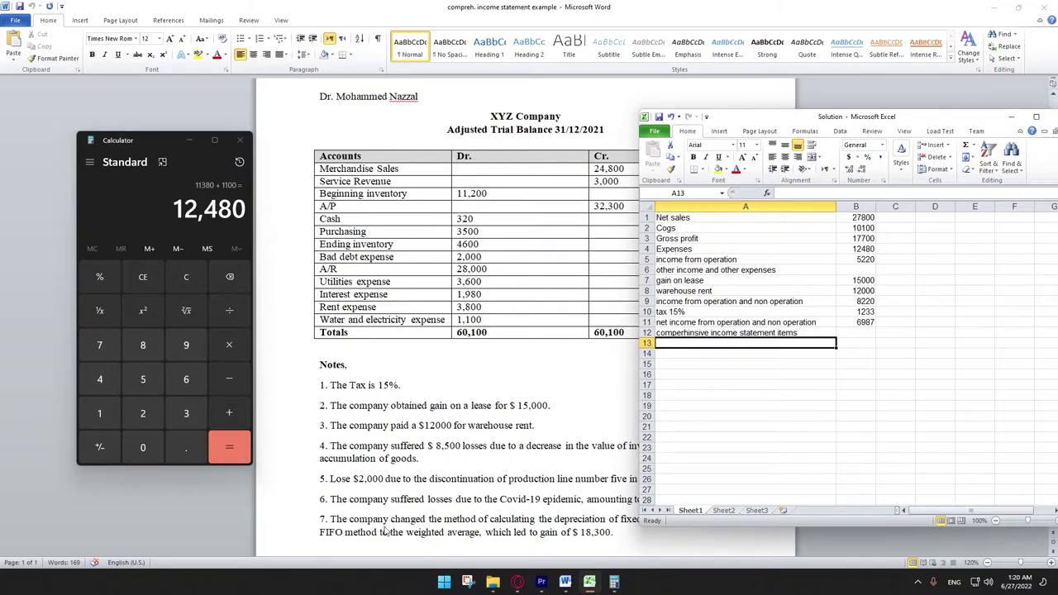
- Check note 4 in the Word document, and enter "losses due to a decrease in the value of inventory" in A13 and 8500 in B13 in Excel
key(alt+Tab)
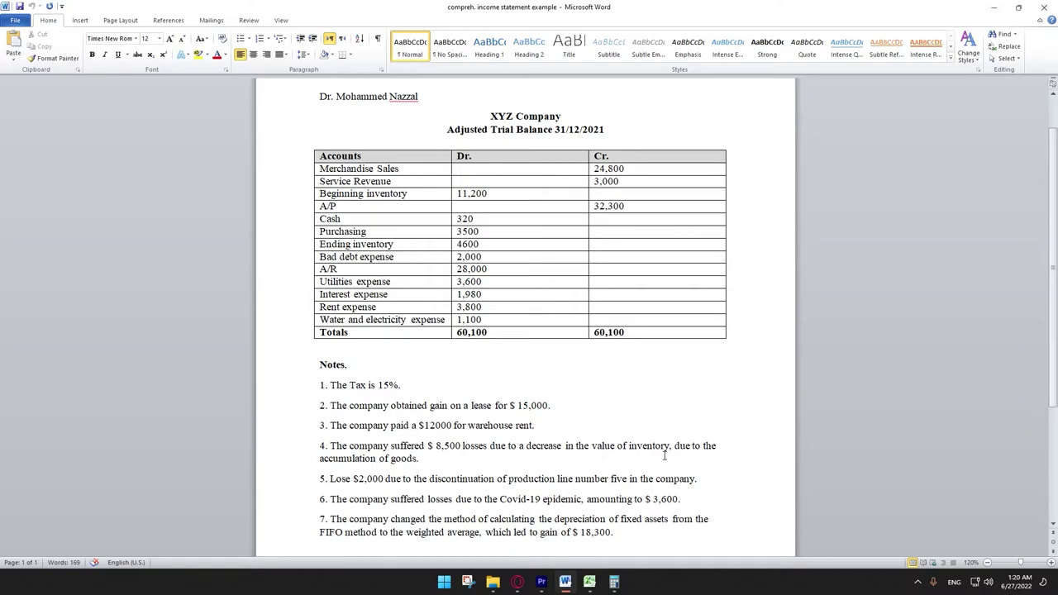
click(589, 582)
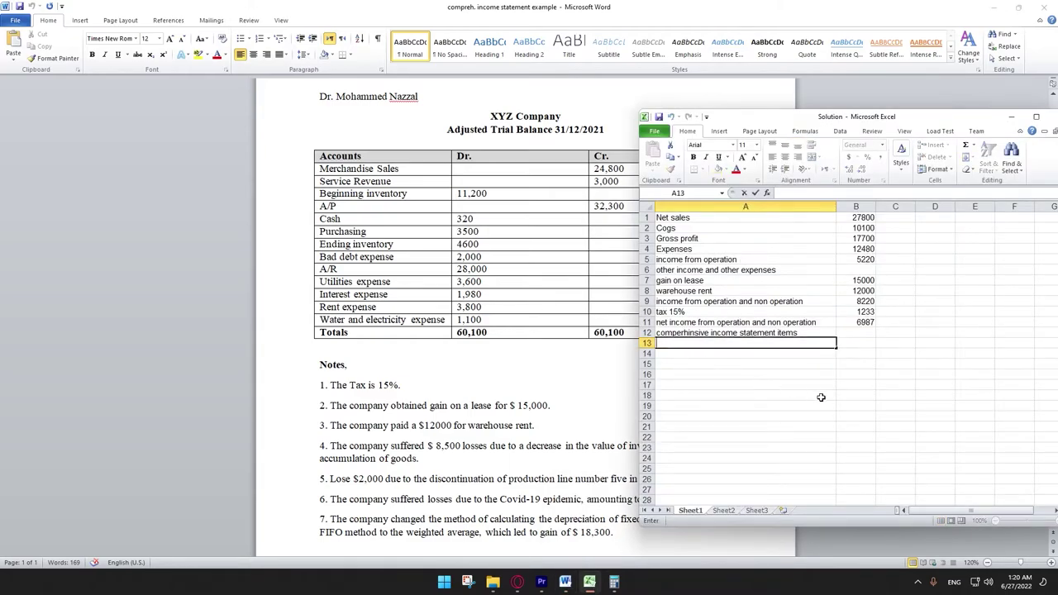
text(ossessdue to a decrease in the value of inventory)
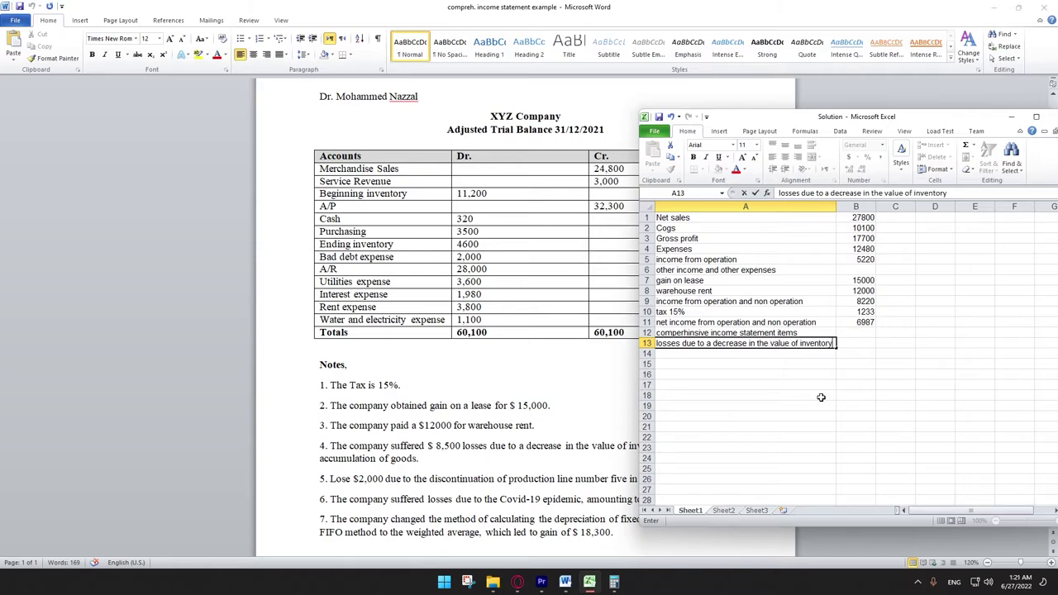
key(Return)
click(855, 342)
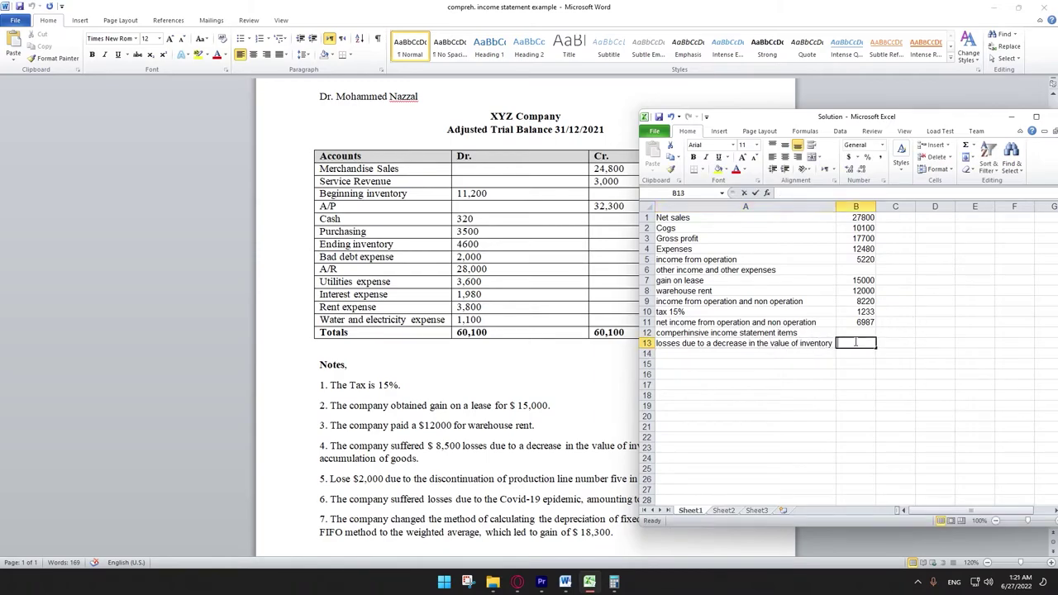
text(8500)
- Enter the label "tax 15%" in A14, below the inventory loss row
click(689, 353)
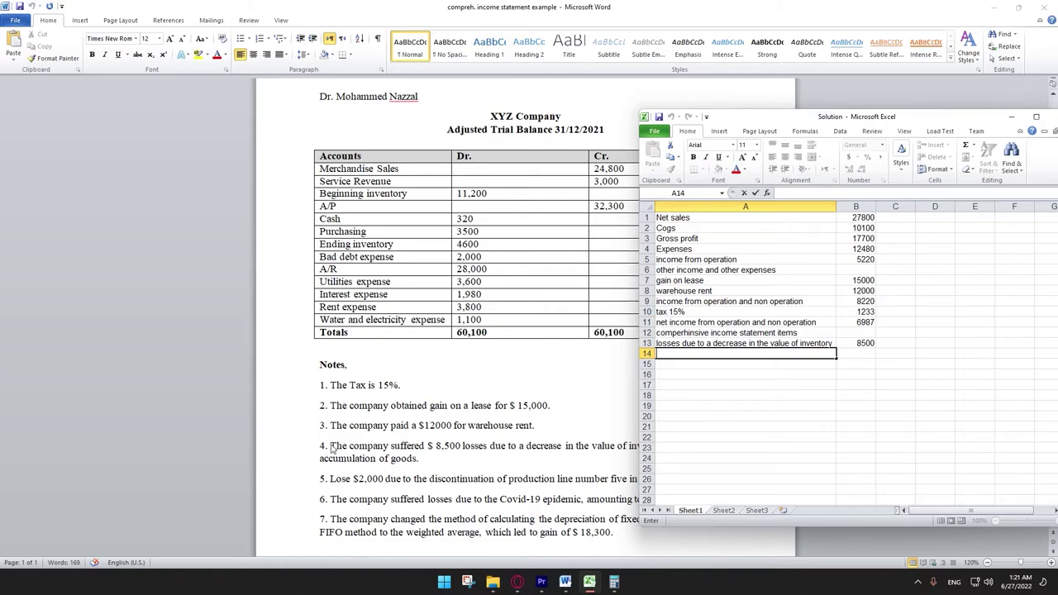
click(669, 354)
double_click(669, 354)
key(BackSpace)
text(tax 15%)
- Calculate the tax on the inventory loss in B14 with the formula =.15*B13
key(Tab)
key(F2)
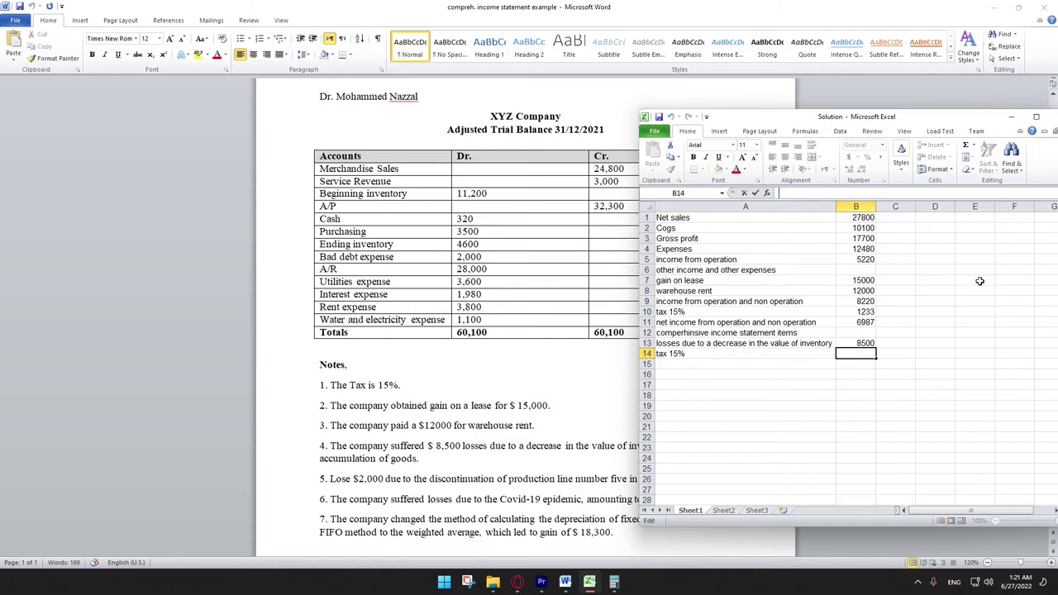
text(=.15*)
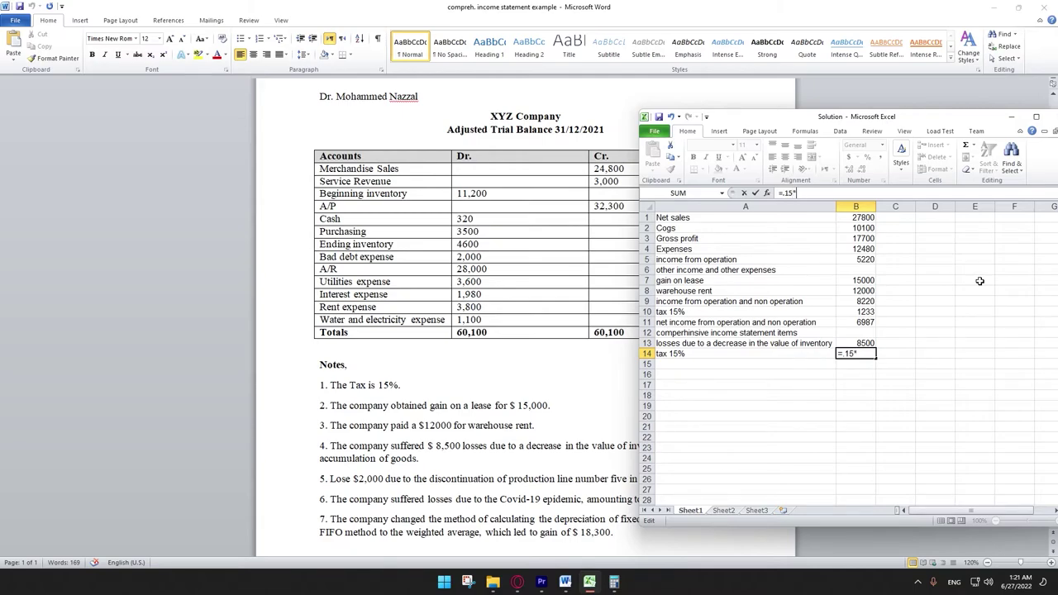
click(856, 343)
key(Return)
- Enter the label "net losses due to a decrease.." in A15
click(700, 364)
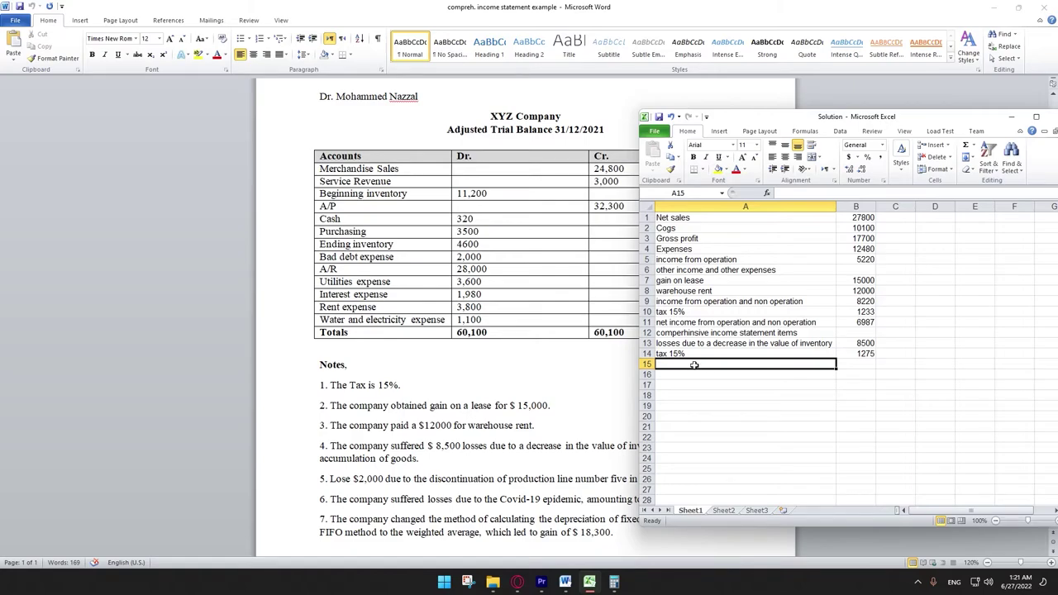
text(net losses due to a d)
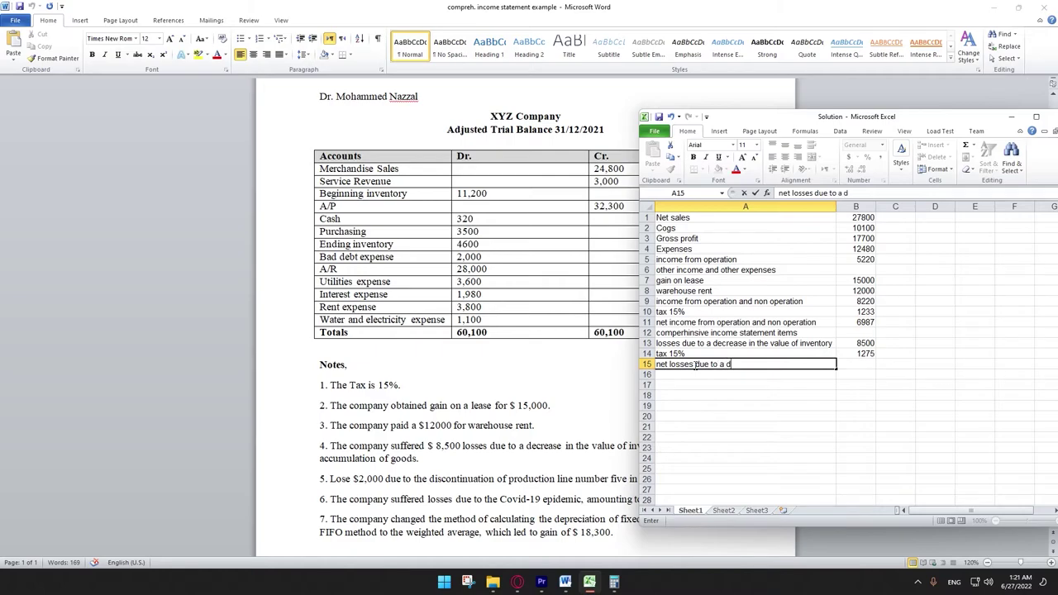
text(ecrease..)
- Calculate the net inventory loss in B15 with the formula =B13-B14
click(864, 366)
click(800, 192)
text(=)
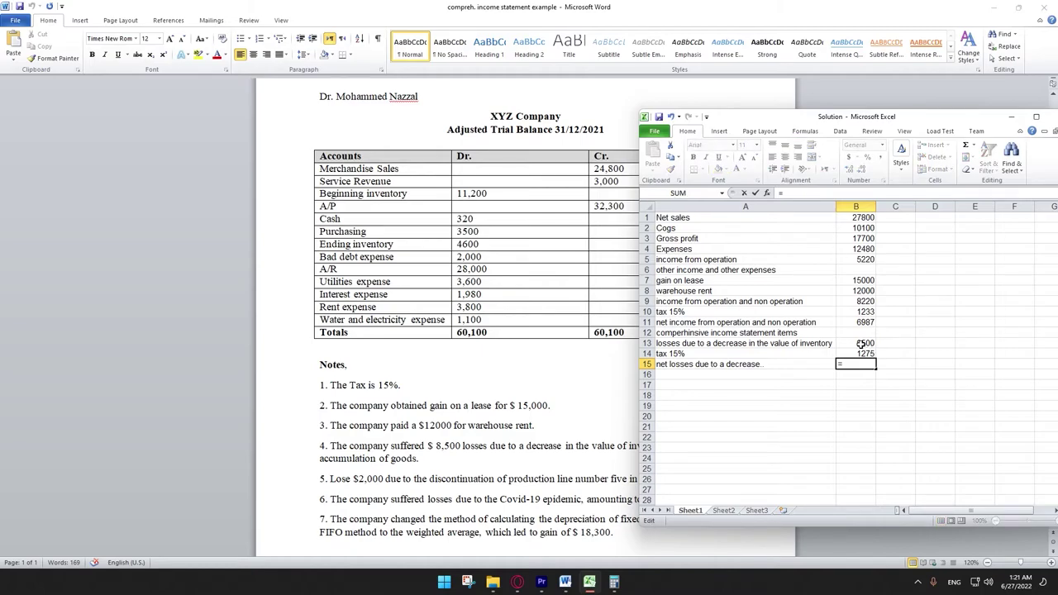
click(859, 342)
text(-)
click(860, 354)
key(Return)
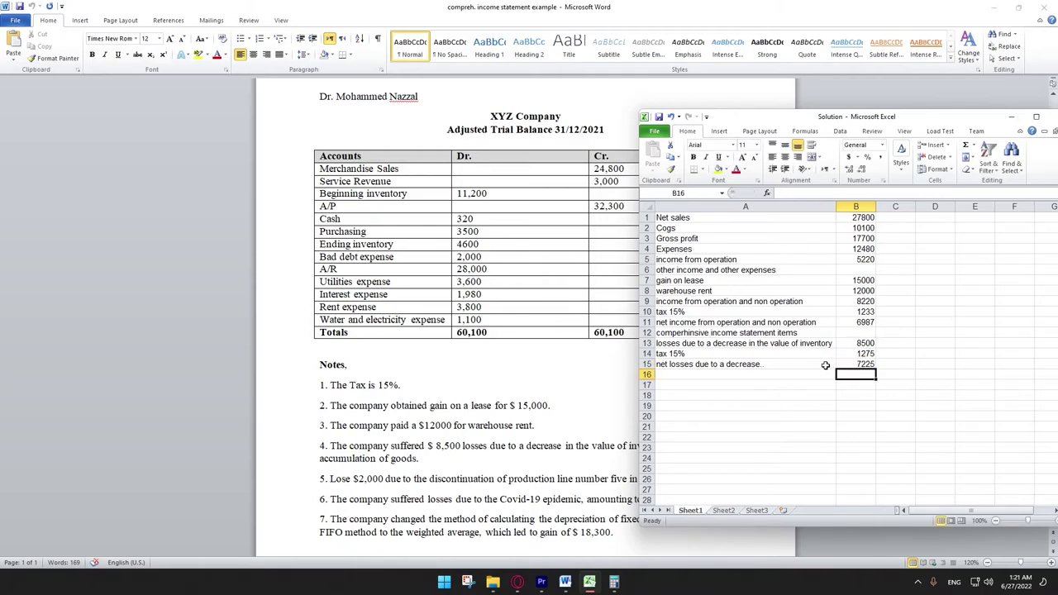
- Enter the label "suffer of loss due to change in line number" in A17 and the amount 2000 in B17
click(667, 385)
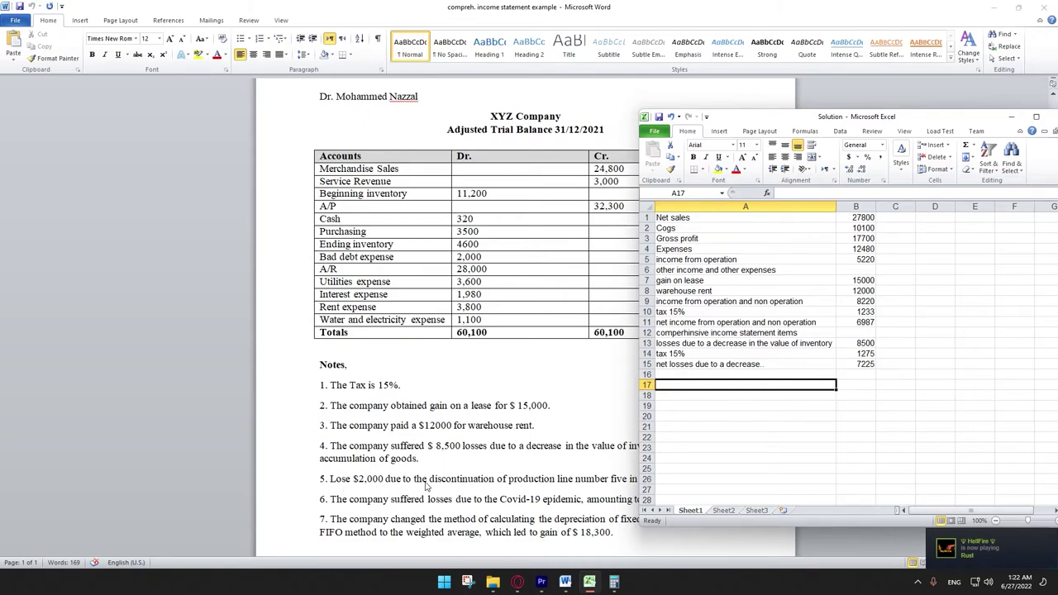
drag(792, 125, 818, 96)
double_click(713, 356)
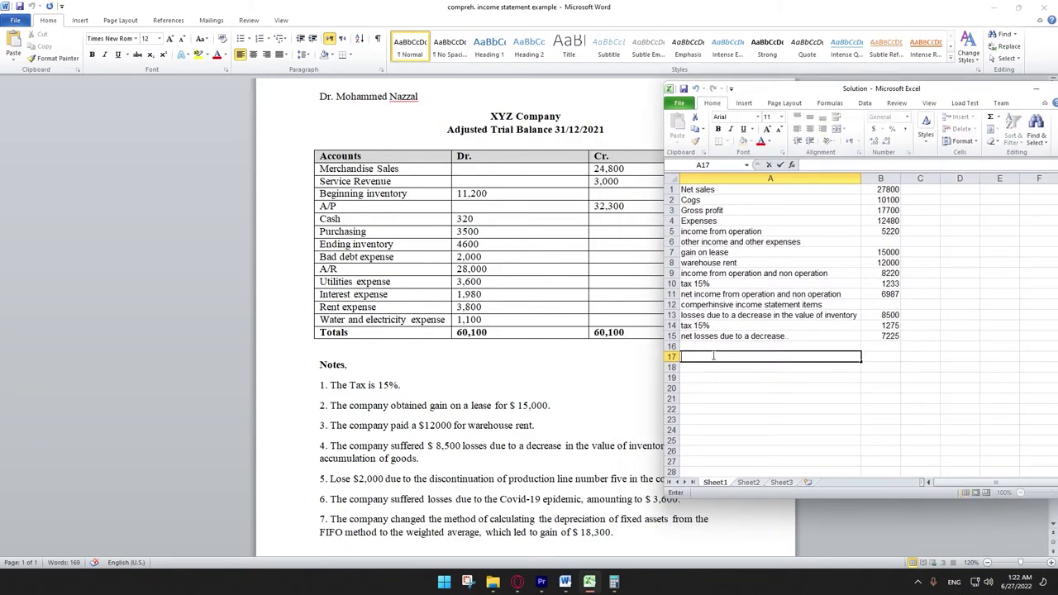
text(suffer of loss due to change )
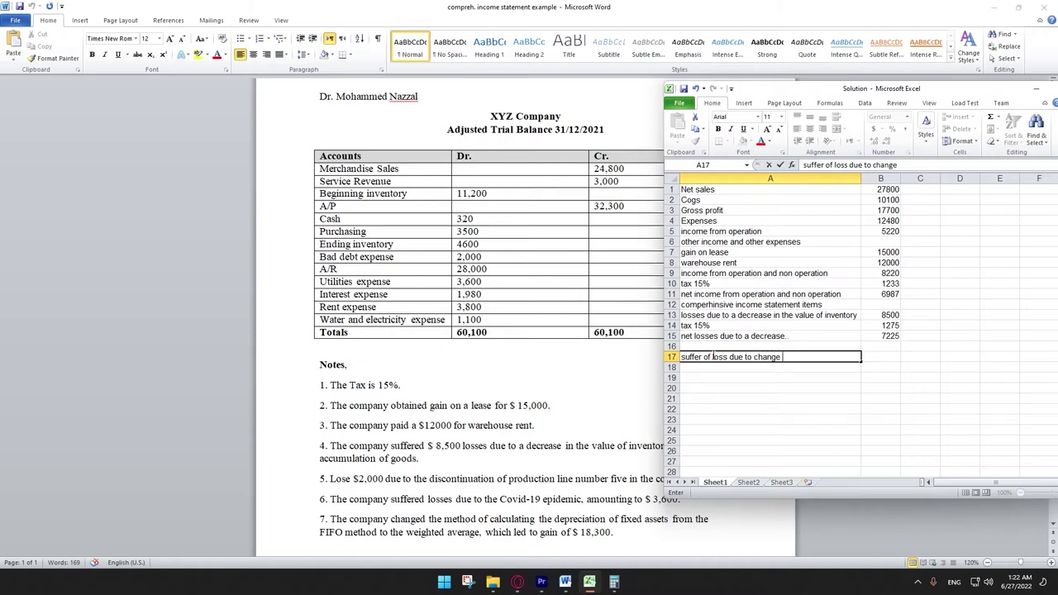
text(in line numbwe)
text(er)
key(Tab)
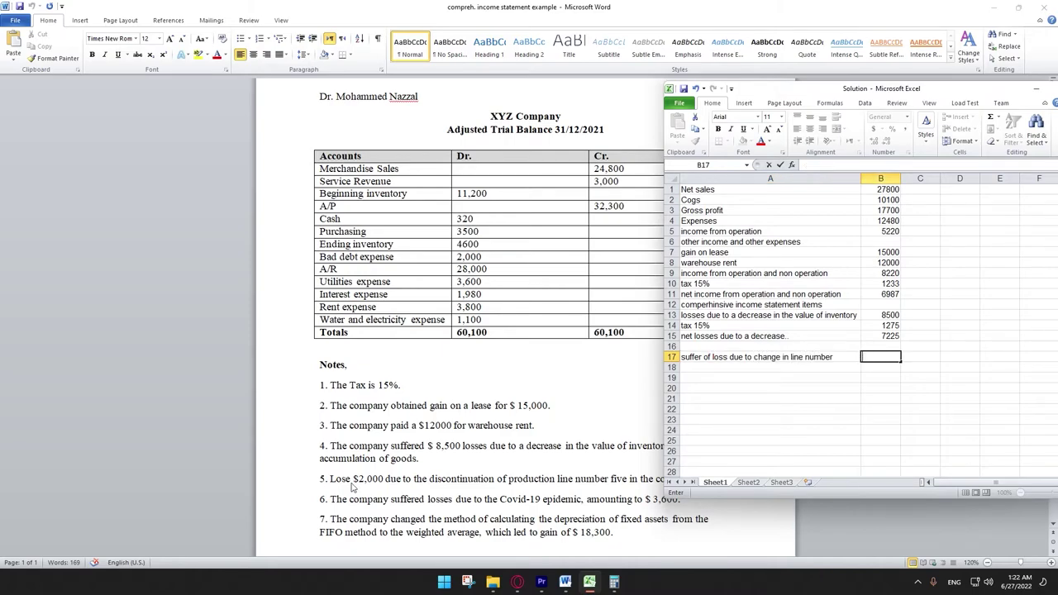
text(2000)
key(Return)
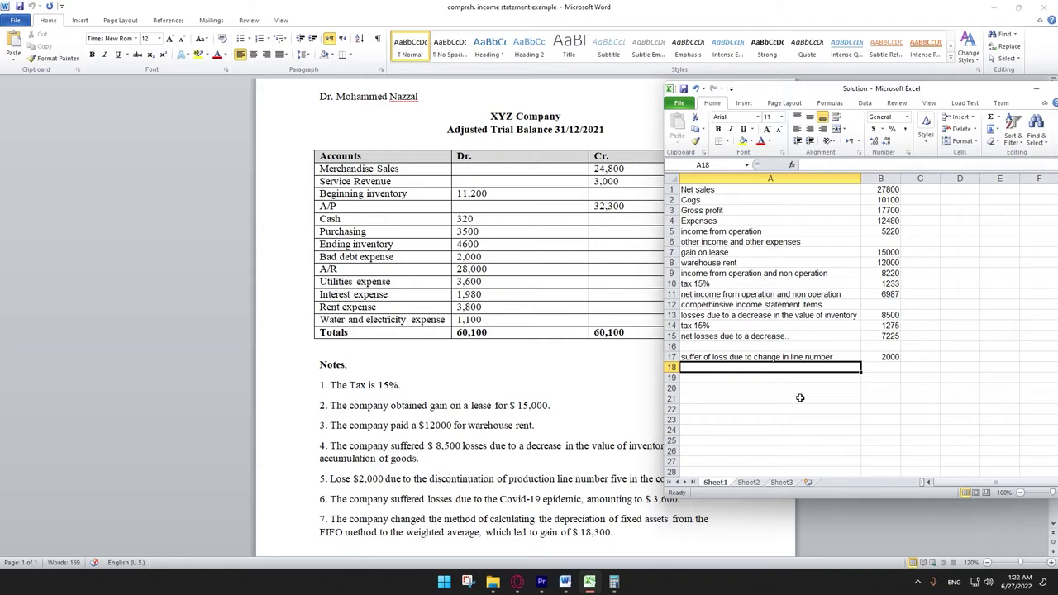
- Enter the label "tax 15%" in A18 and calculate that tax in B18 with the formula =.15*B17
text(tax 15%)
click(882, 368)
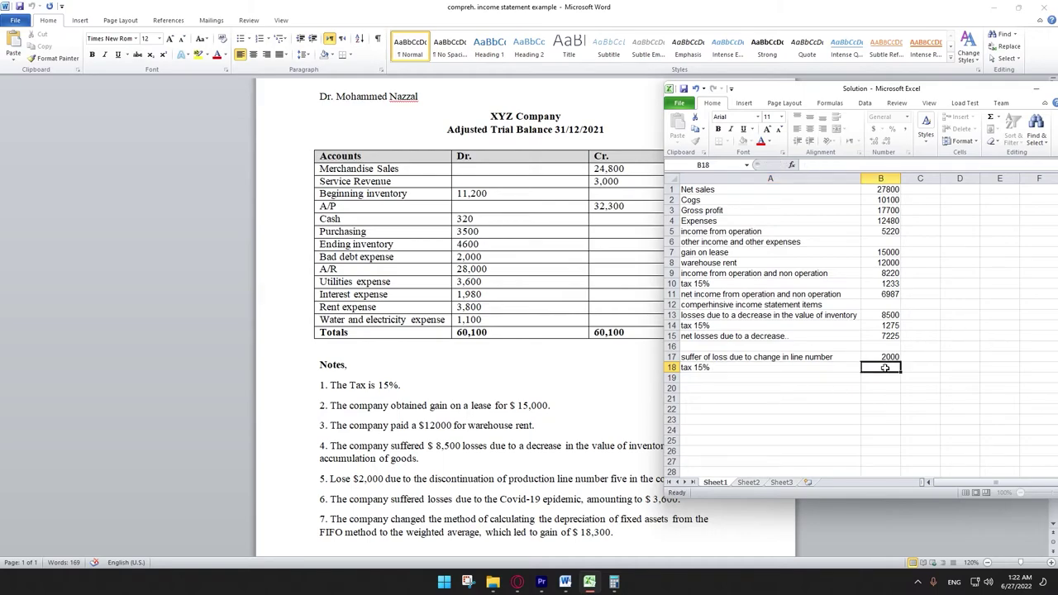
key(F2)
text(=.15)
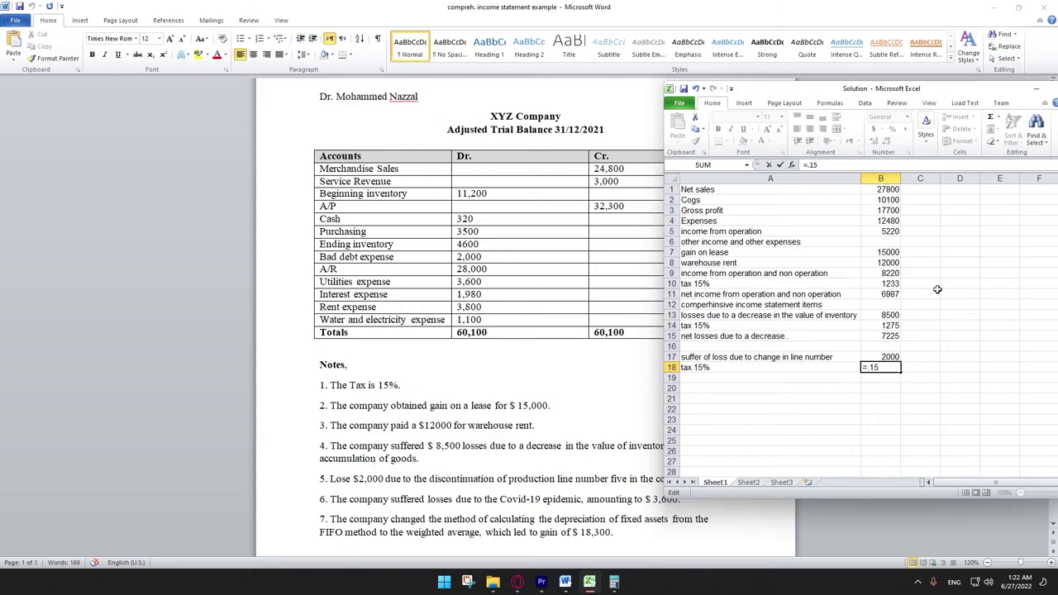
text(*)
click(882, 359)
key(Return)
- Enter the label "net suffer of loss ..." in A19 and calculate that net loss in B19 with the formula =B17-B18
click(714, 379)
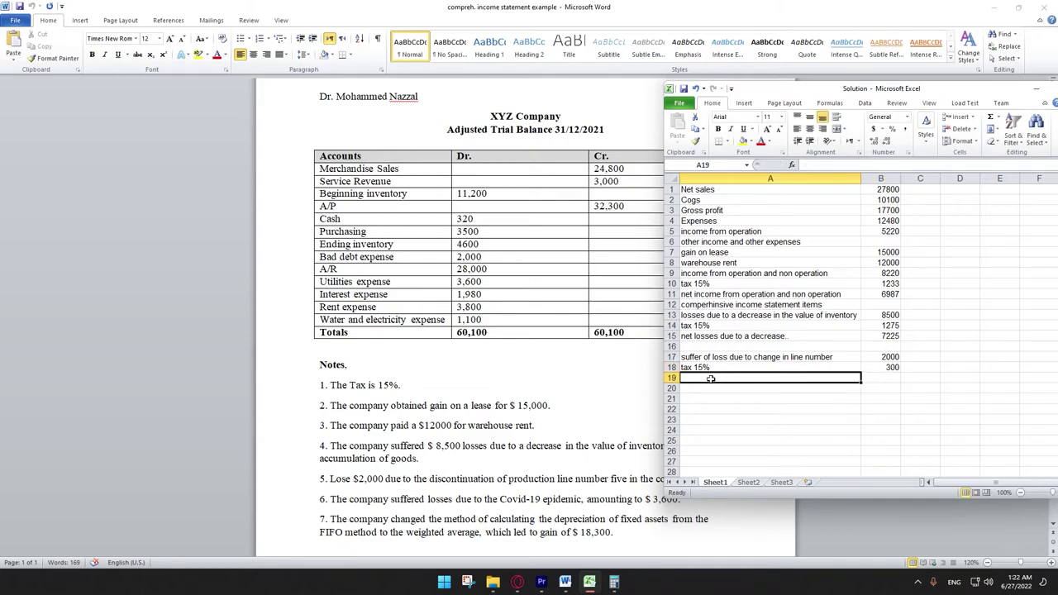
text(net suffer of los)
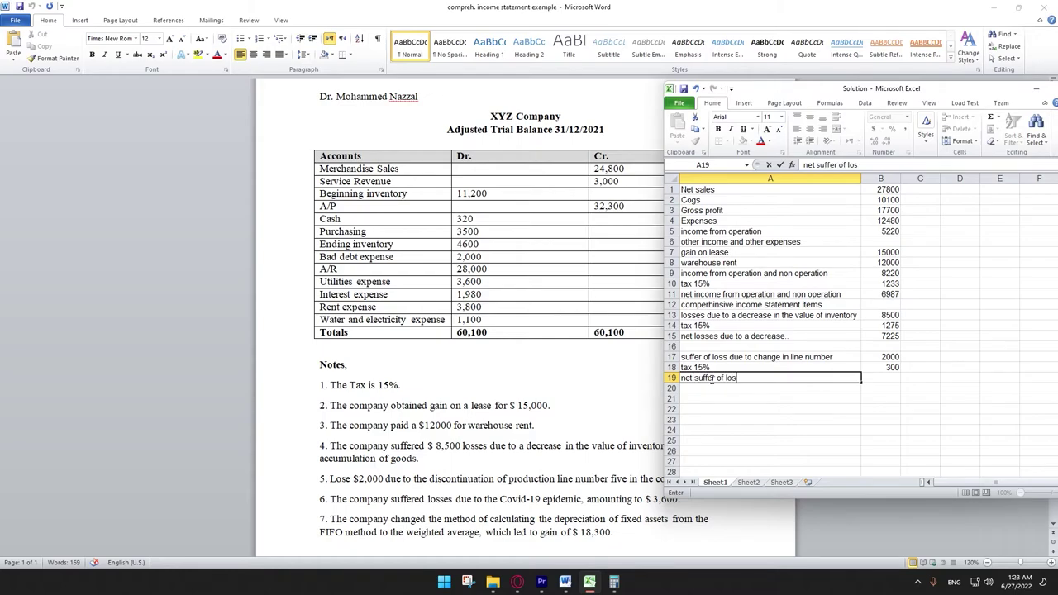
text(s ...)
click(882, 380)
text(=)
click(897, 357)
text(-)
click(875, 368)
key(Return)
- Enter the label "covid 19 loss" in A21 and the amount 3600 in B21
click(708, 387)
click(704, 400)
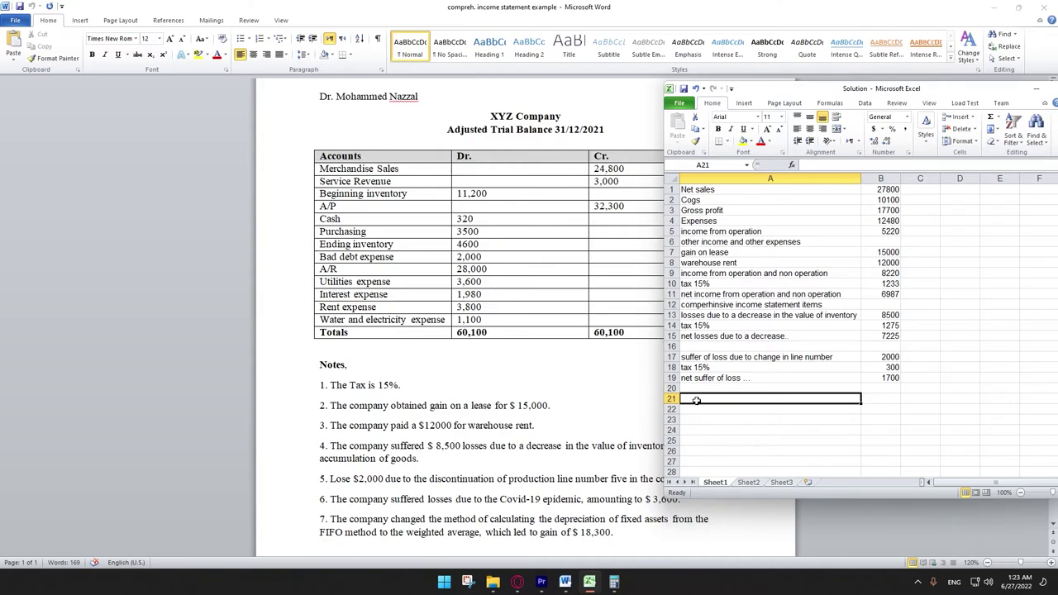
text(covid 19 loss)
click(879, 399)
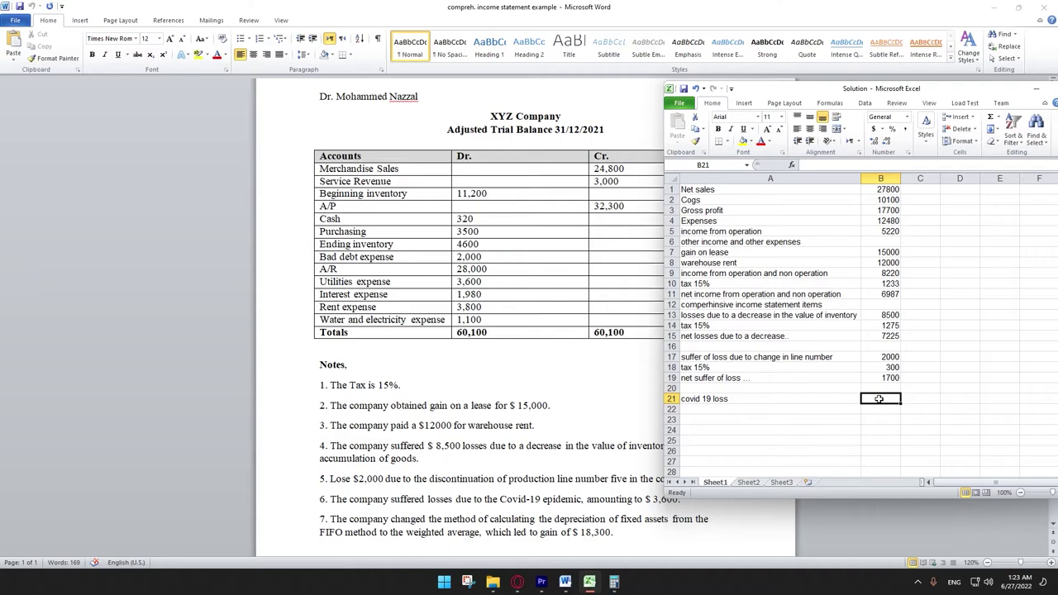
text(3600)
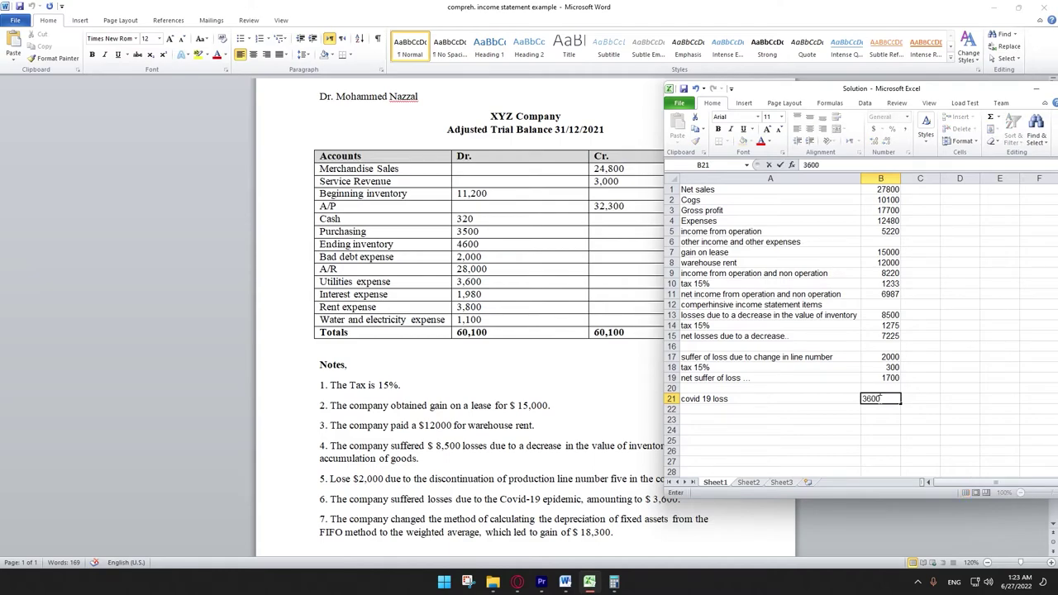
drag(828, 88, 829, 72)
- Enter the label "tax 15%" in A22 and calculate the tax on the Covid loss in B22 with the formula =.15*B21
click(718, 393)
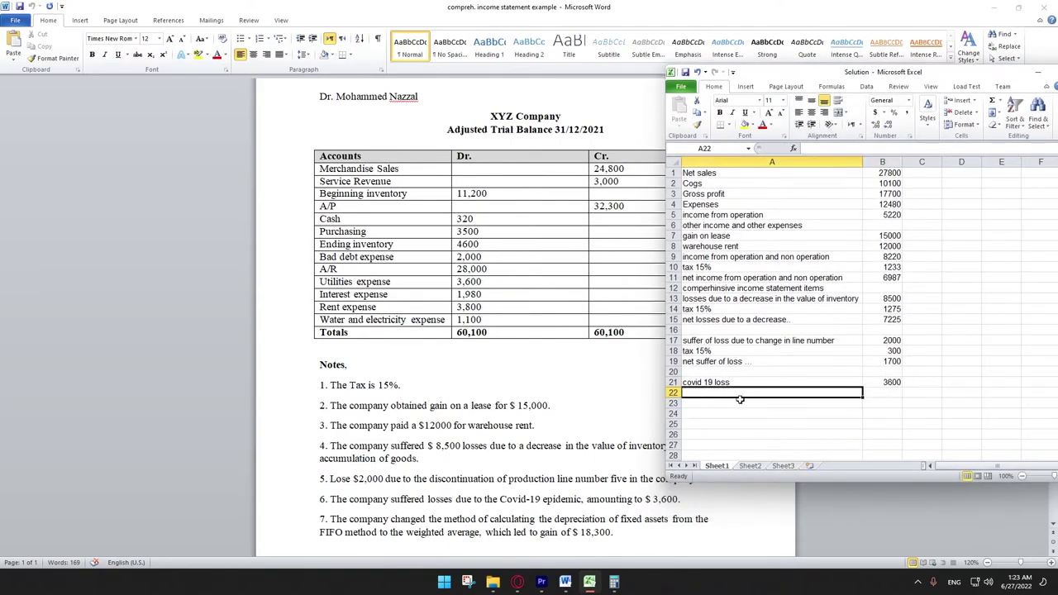
text(tax)
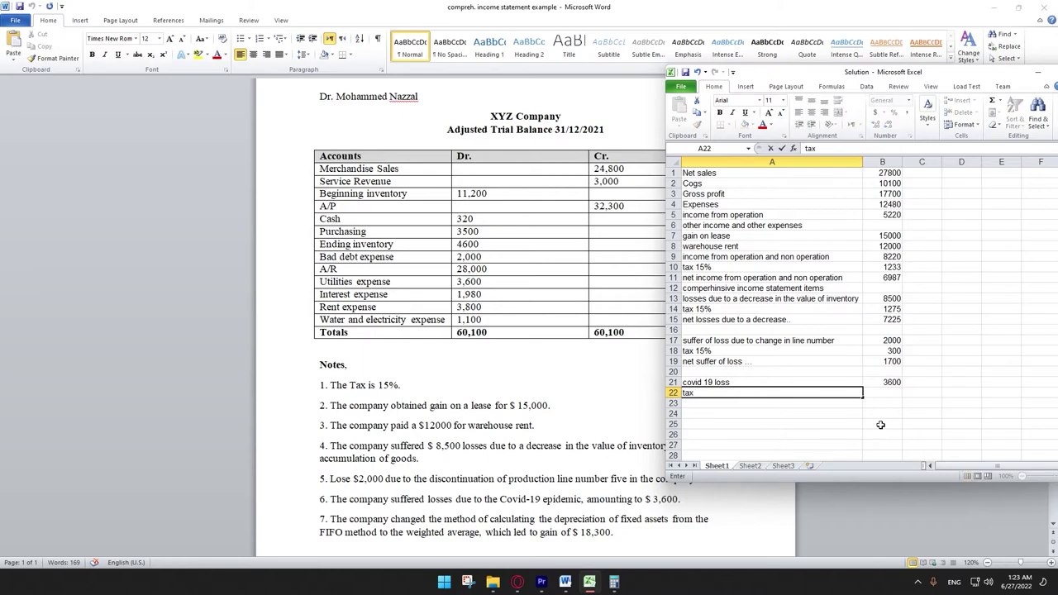
text( 15%)
key(Tab)
click(836, 149)
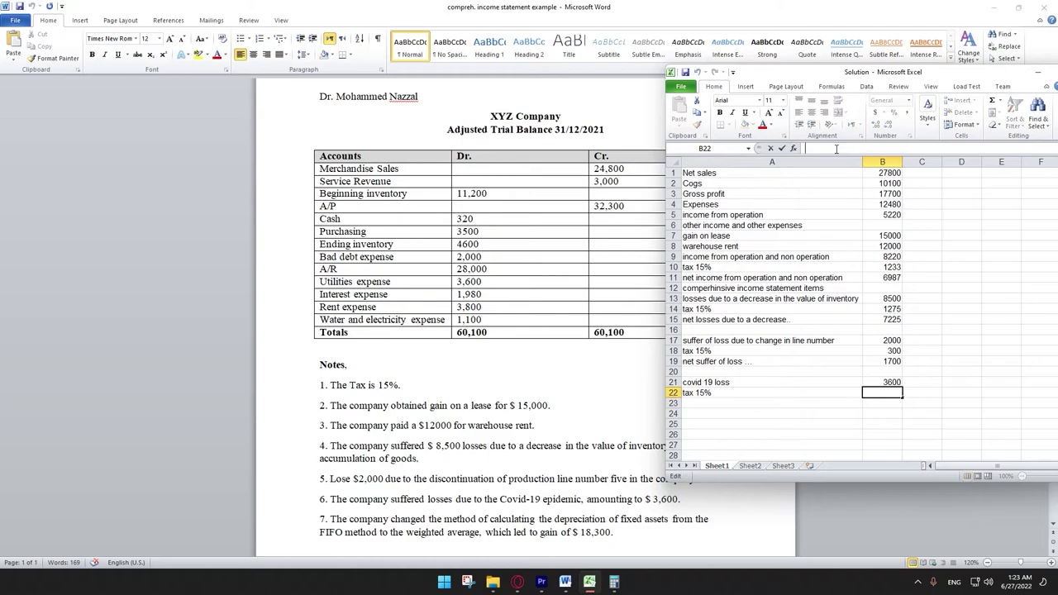
text(=.15*)
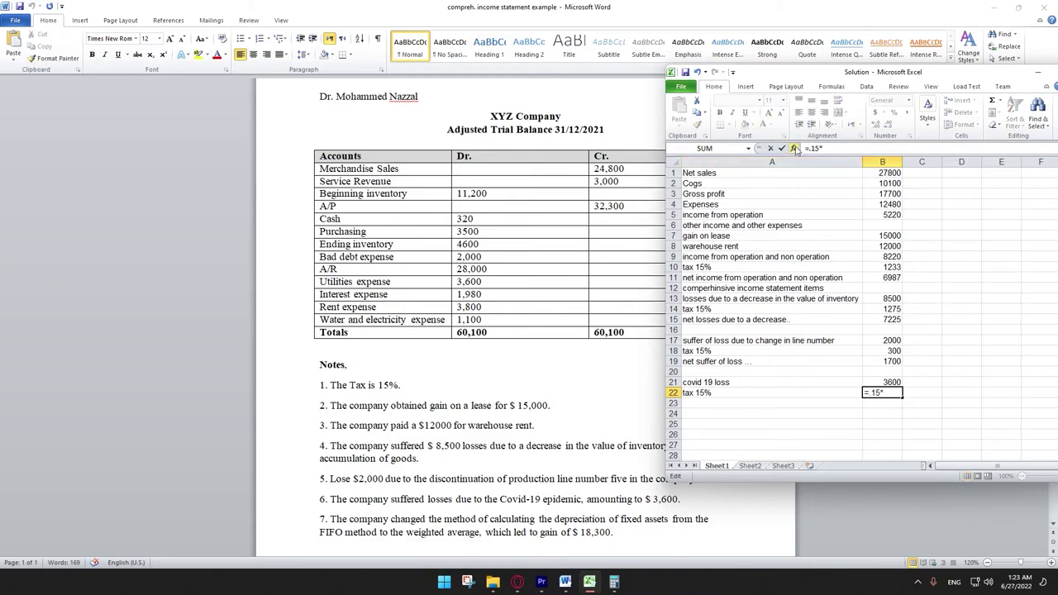
click(884, 382)
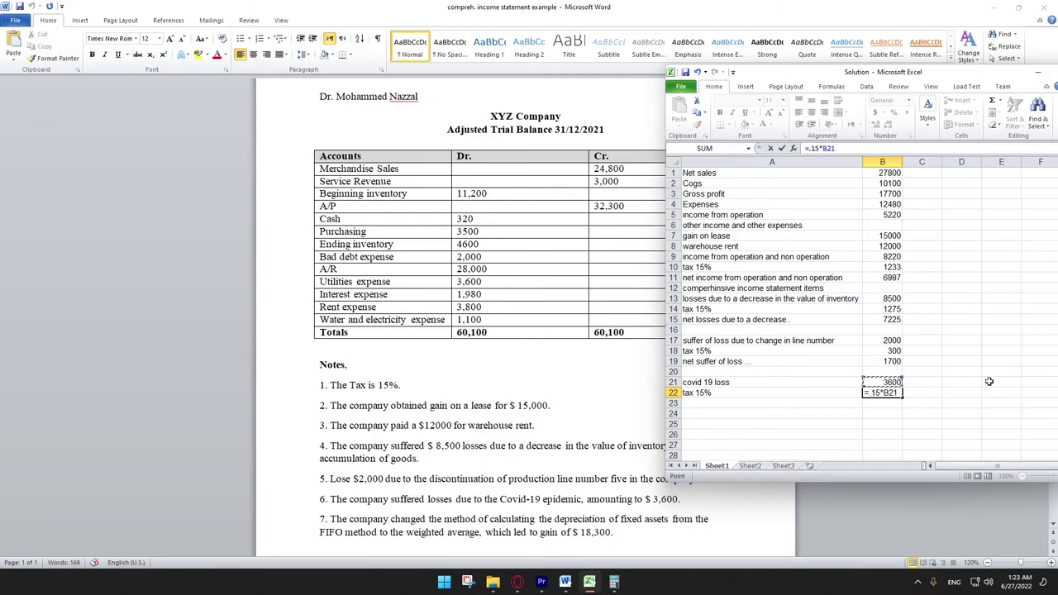
key(Return)
- Enter the label "net covid 19 loss" in A23 and calculate it in B23 with the formula =B21-B22
click(737, 403)
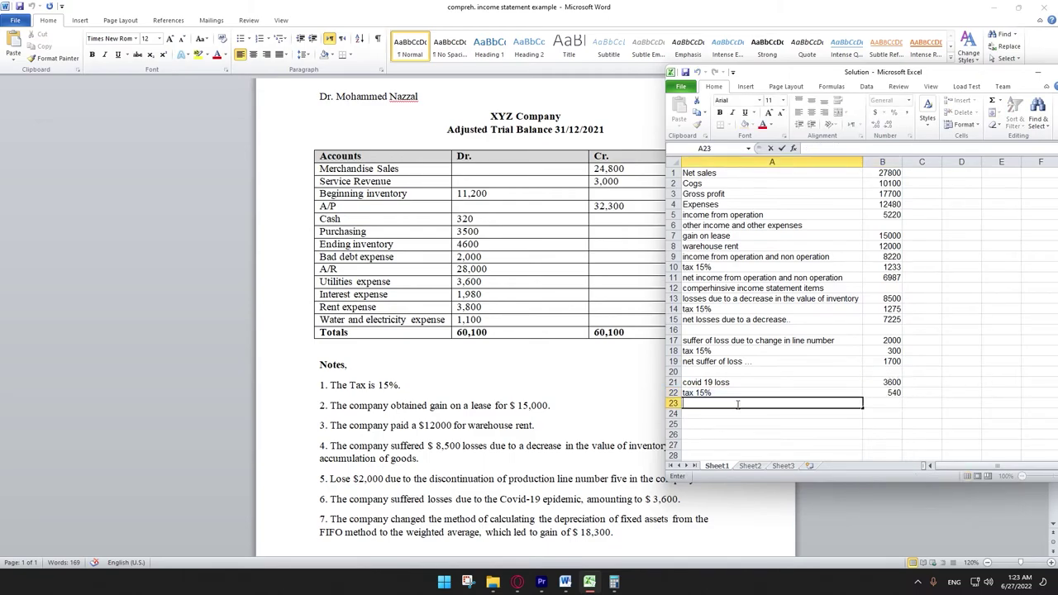
text(net covid 19 loss)
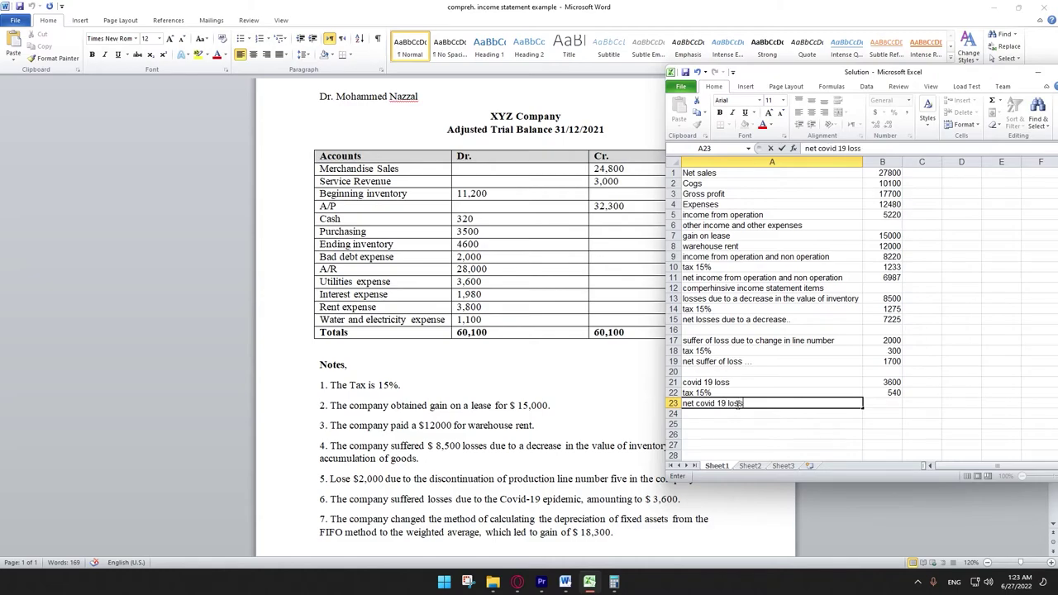
click(883, 404)
text(=)
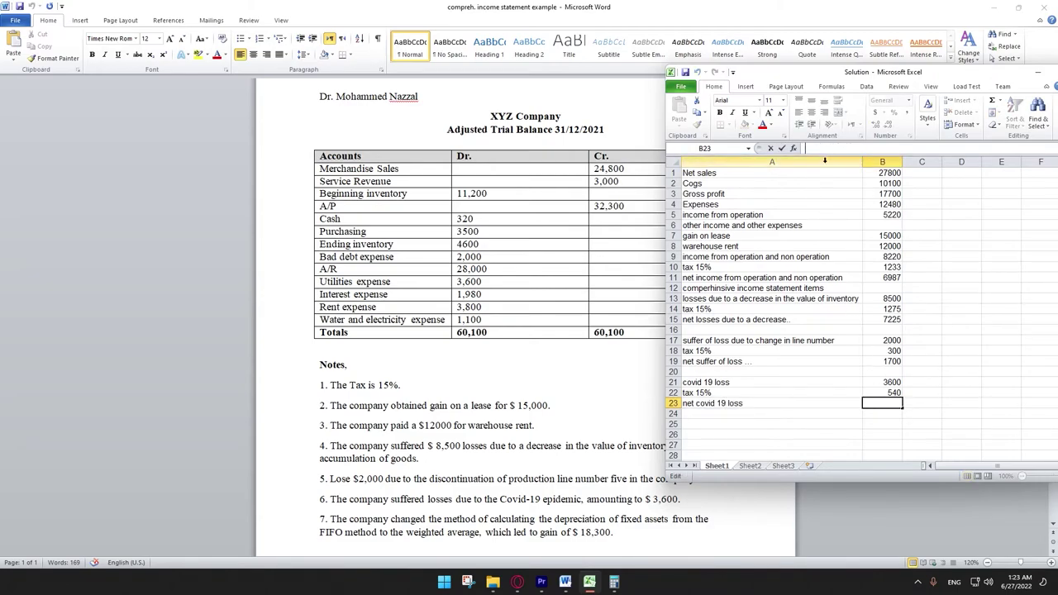
click(886, 383)
text(-)
click(888, 393)
key(Return)
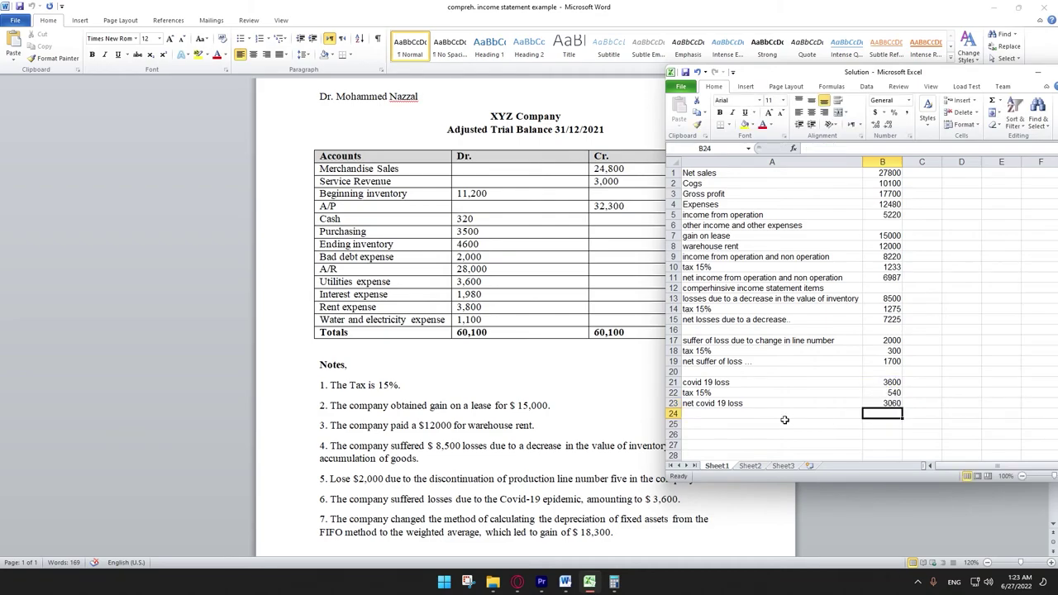
- Enter the label "Gain on changing from fifo to weighted average" in A25 and the amount 18300 in B25
click(706, 424)
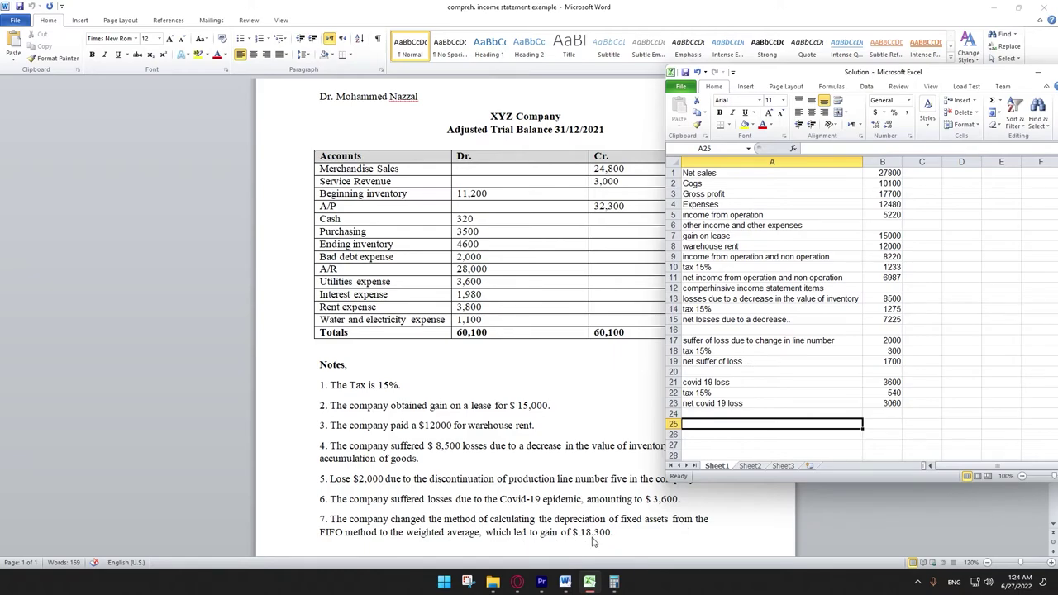
double_click(700, 425)
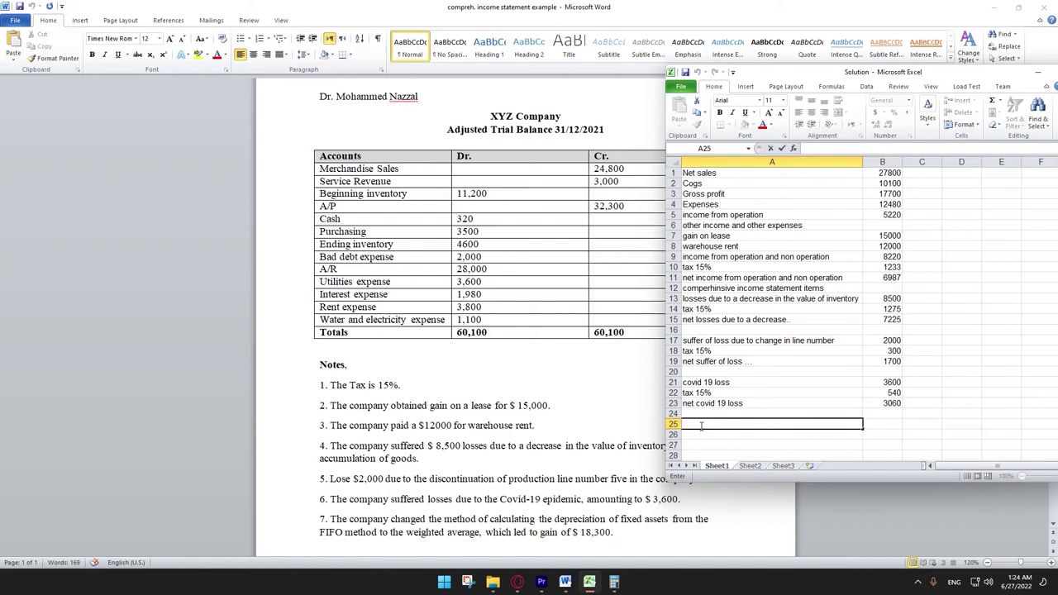
text(Gain on changing from)
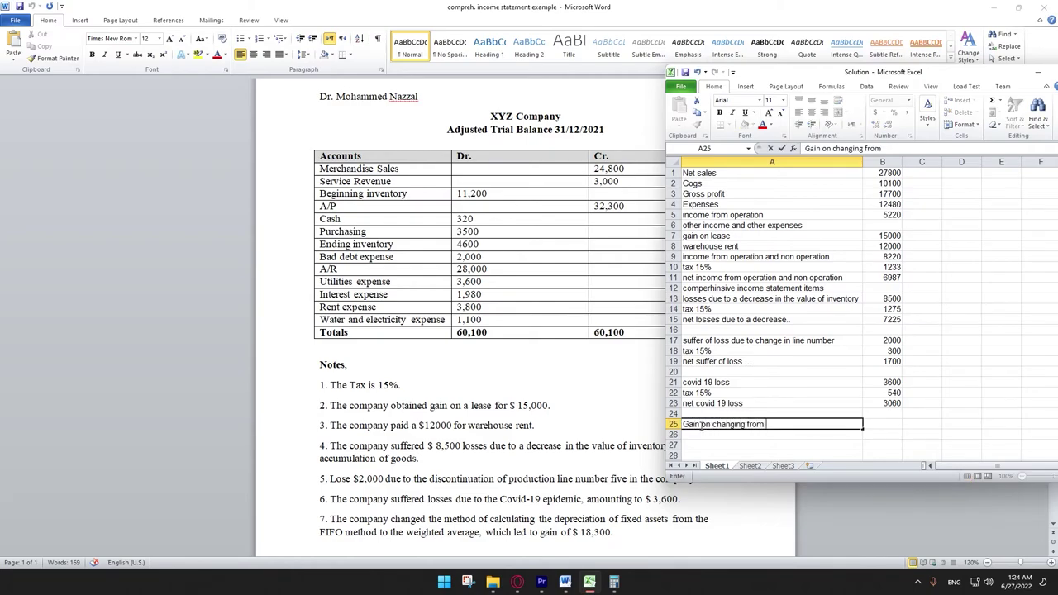
text( fifo to weighted average)
click(884, 424)
text(18300)
key(Return)
- Enter the label "tax 15%" in A26 and calculate the tax on the gain in B26 with the formula =.15*B25
click(760, 433)
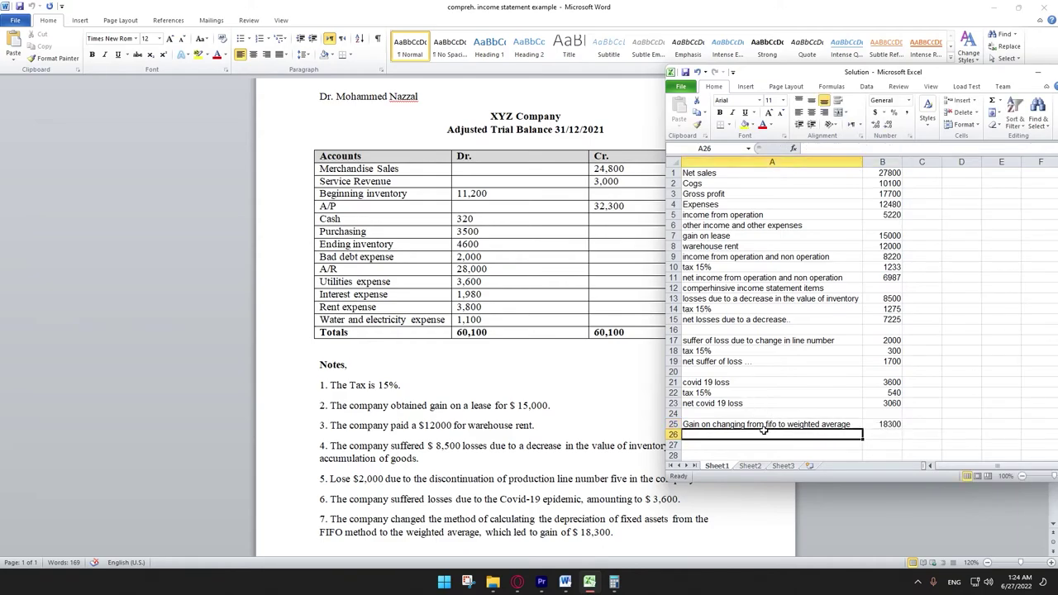
text(tax 15%)
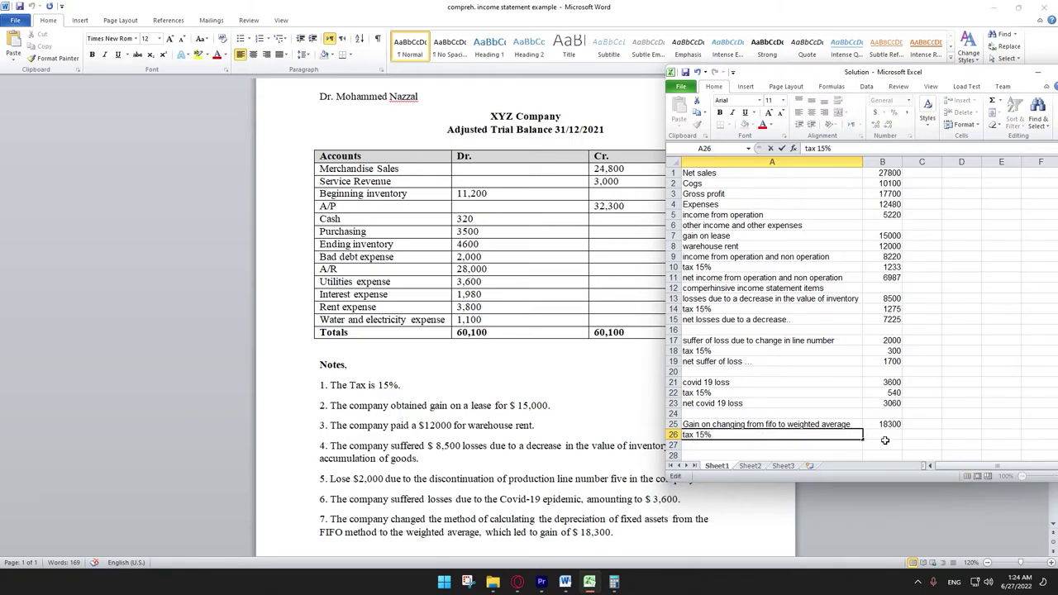
click(884, 439)
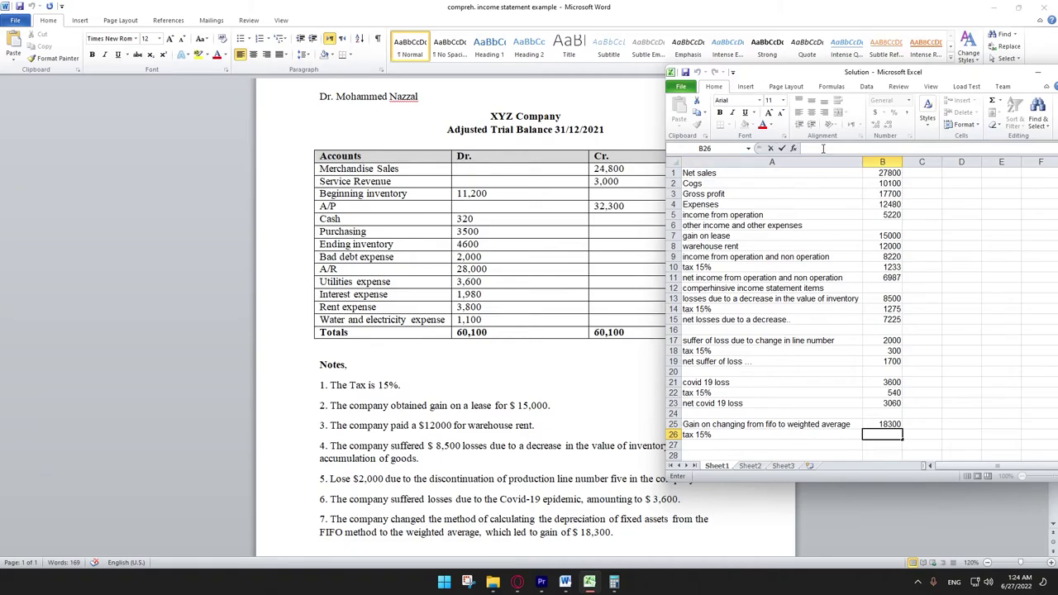
text(.15*)
click(882, 424)
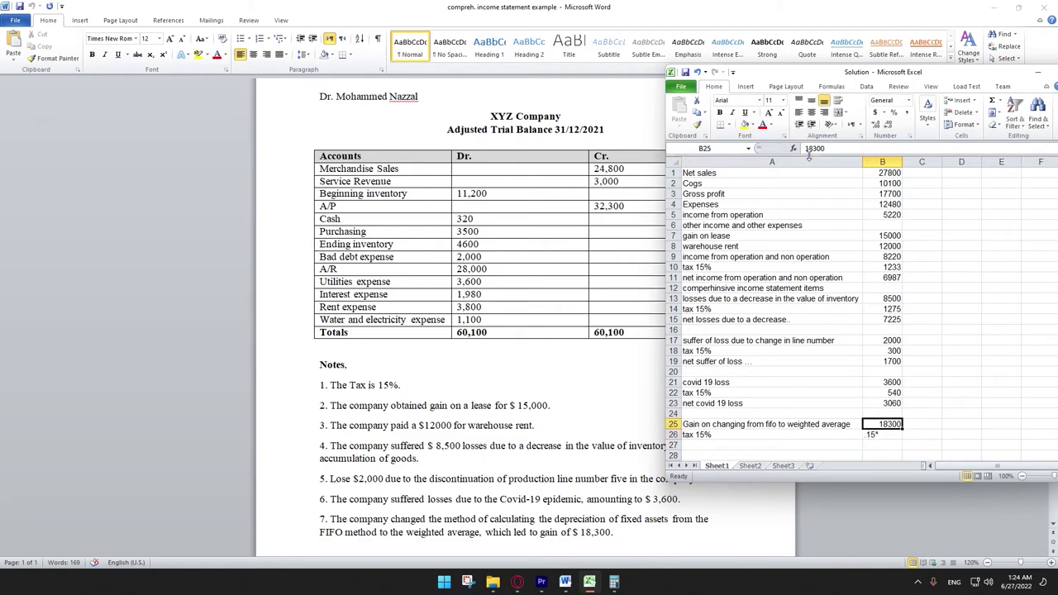
click(882, 434)
click(806, 148)
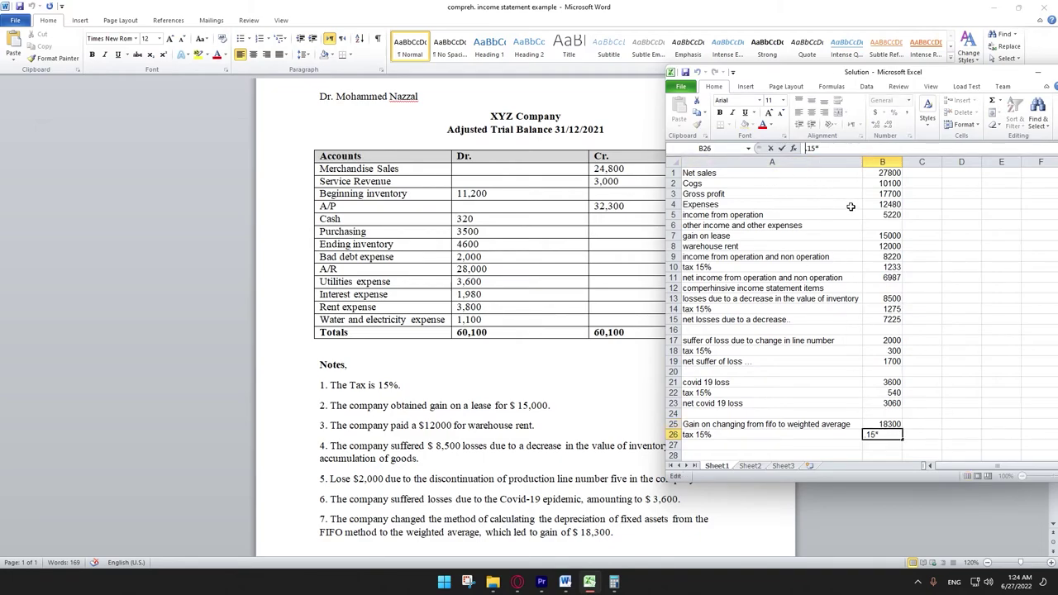
text(=)
click(882, 424)
key(Return)
- Enter the label "net gain on changing from fifo to ..." in A27 and calculate it in B27 with the formula =B25-B26
click(747, 445)
text(net)
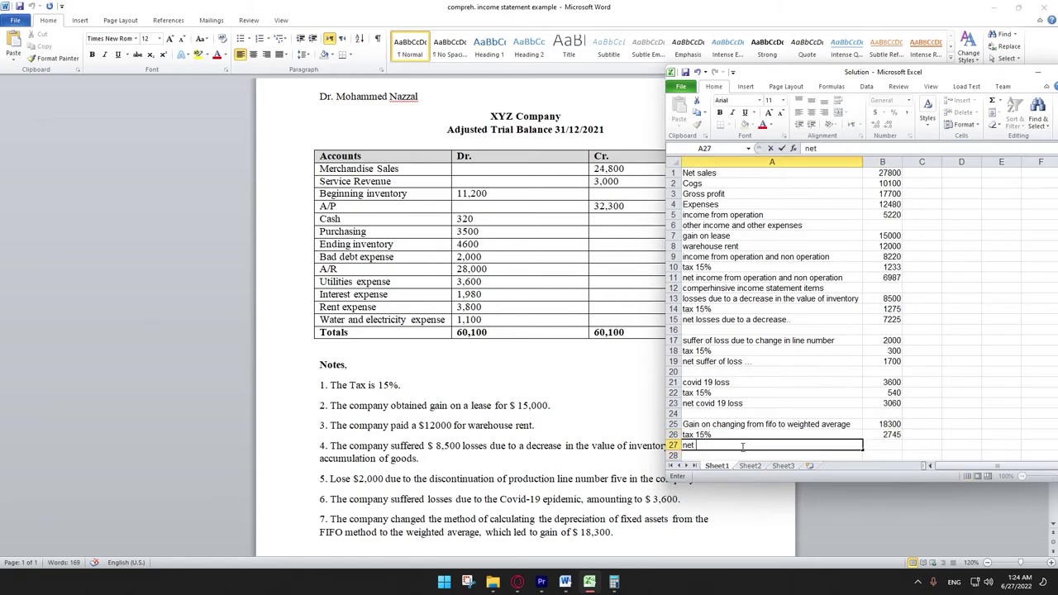
text( gain on changing from fifo to)
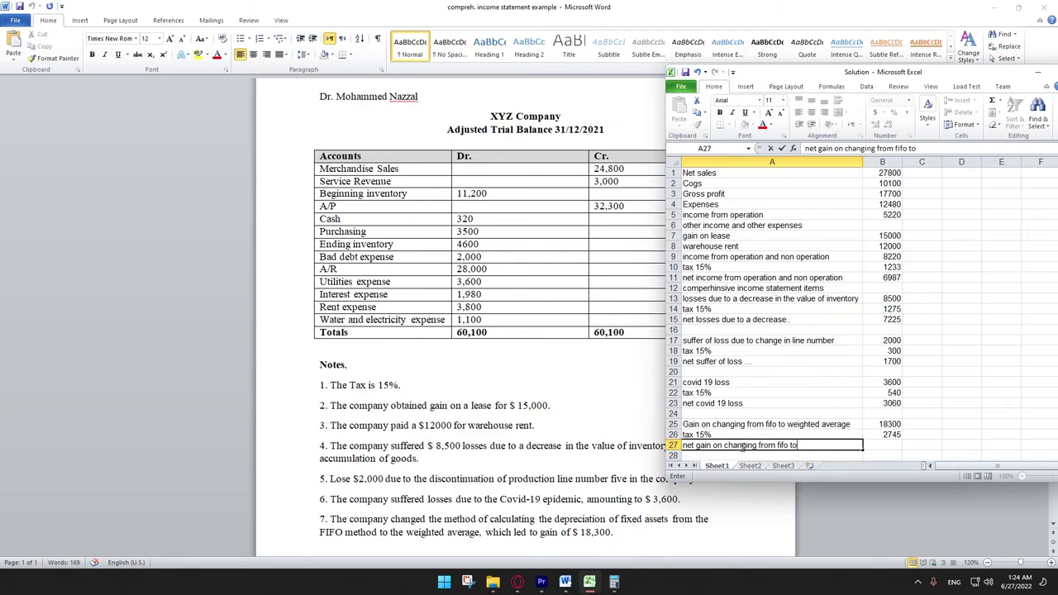
text( ...)
click(882, 445)
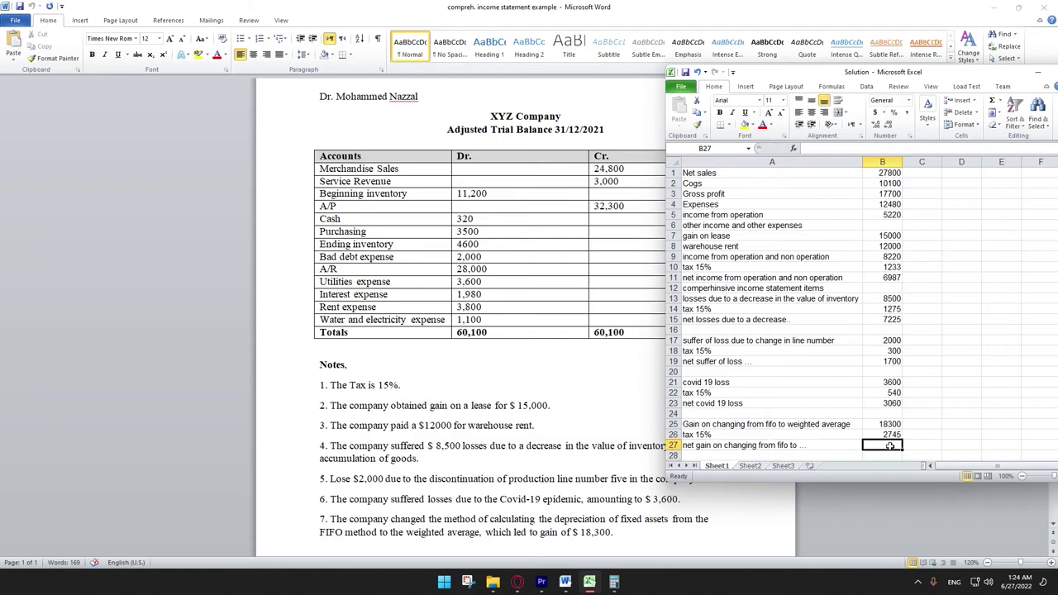
text(=)
click(883, 424)
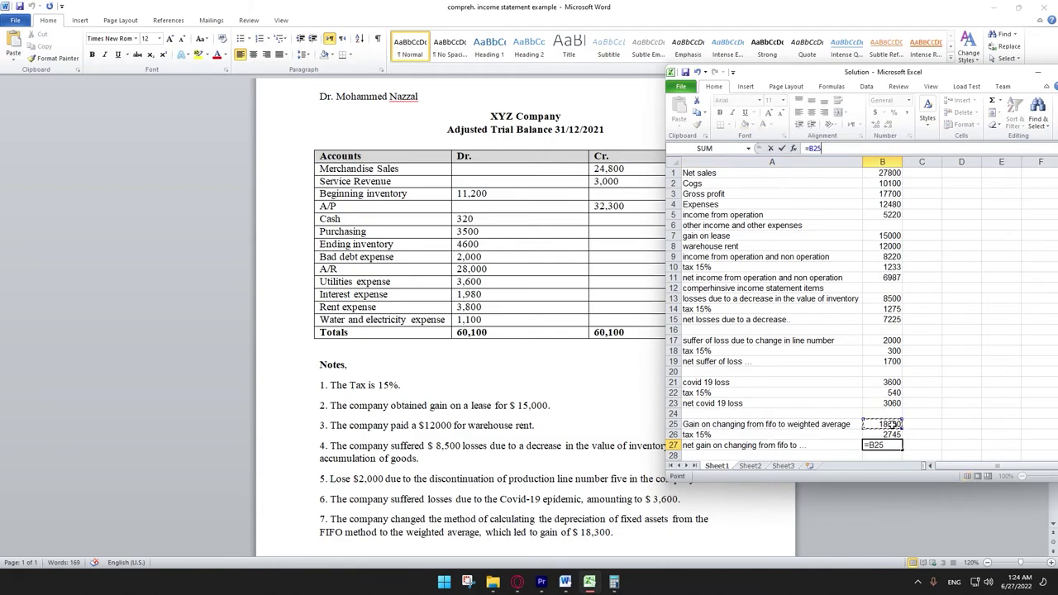
text(-)
click(891, 435)
key(Return)
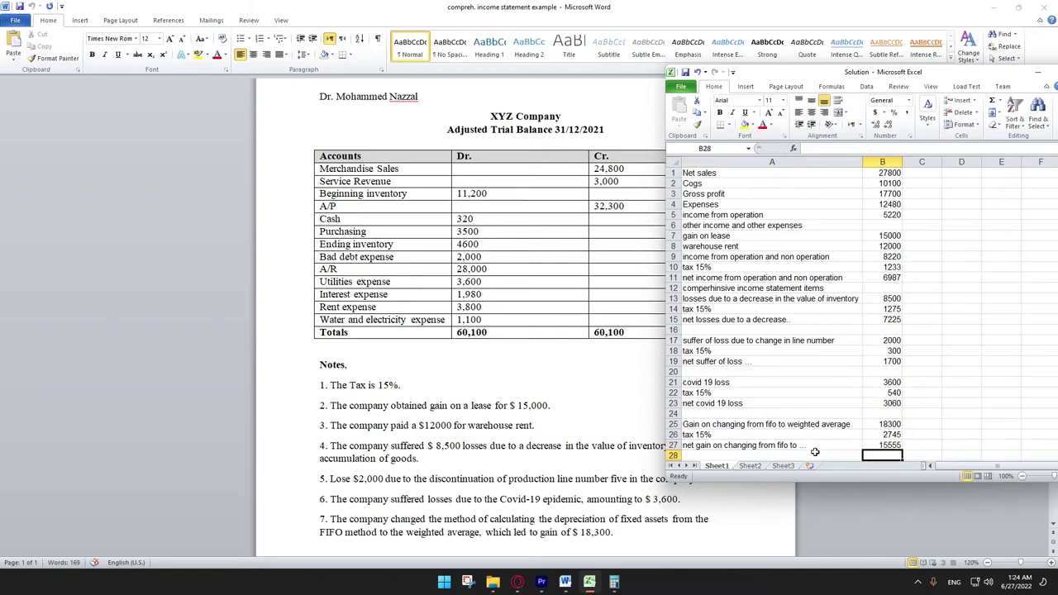
- Enter the label "net income" in A29 and maximize the workbook window
scroll(779, 440, down, 2)
click(699, 402)
text(netincome)
click(901, 423)
right_click(902, 423)
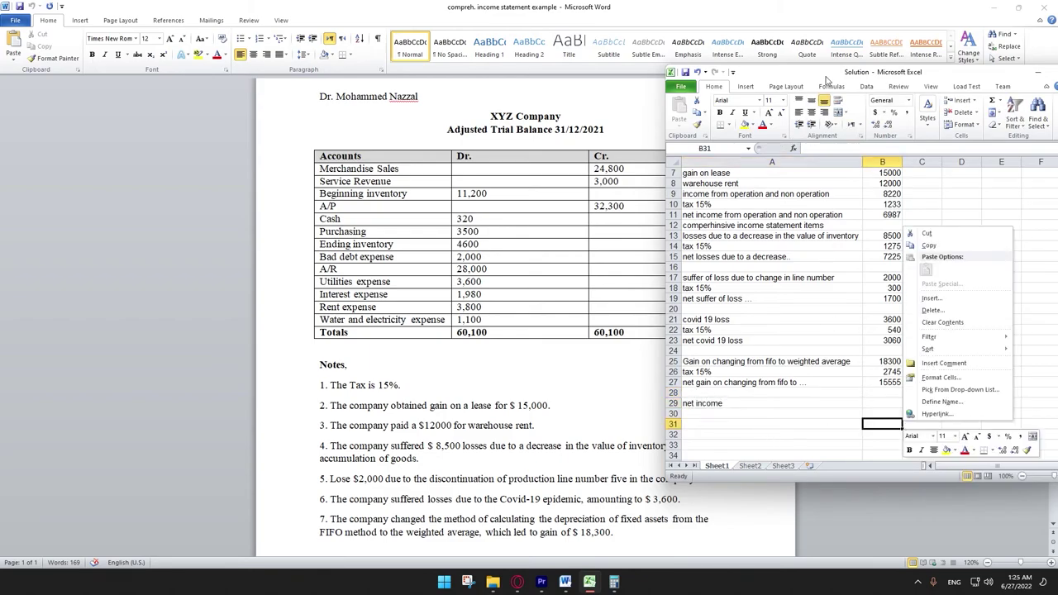
double_click(826, 72)
scroll(167, 297, up, 3)
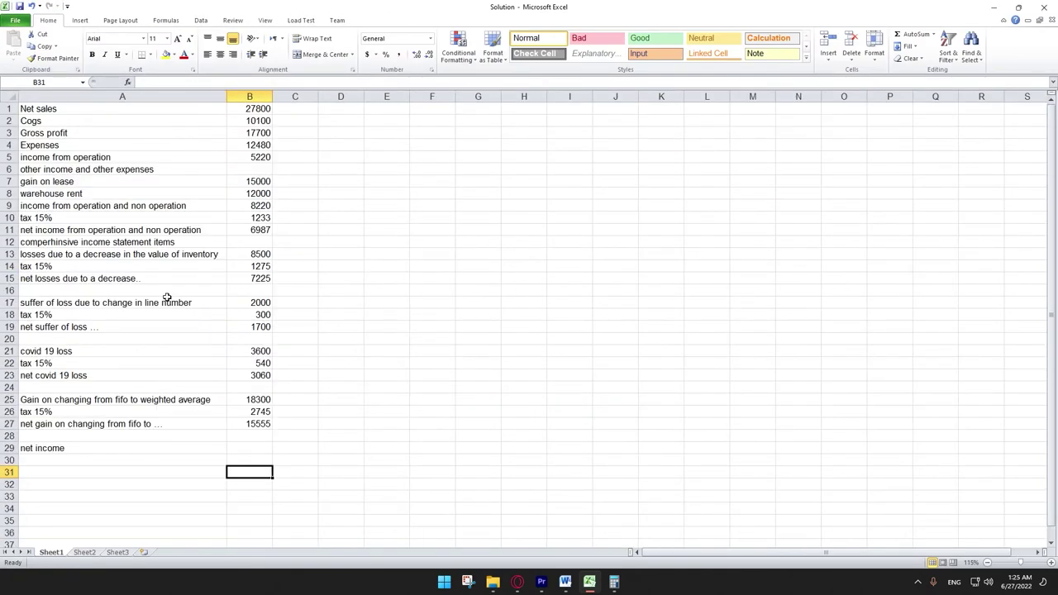
click(110, 450)
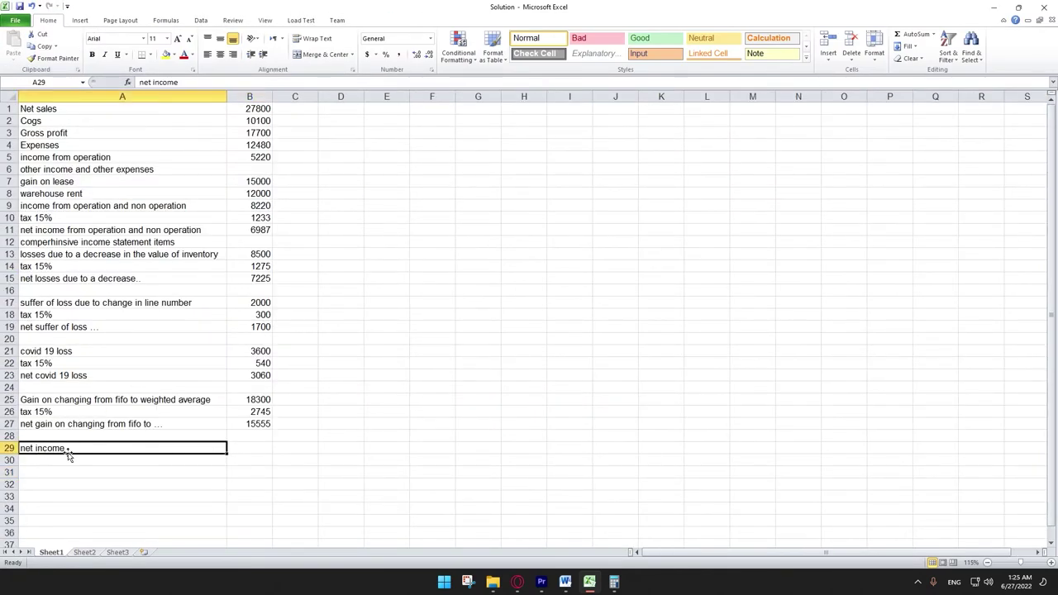
- Calculate the net income in B29 with the formula =B11-B15-B19-B23+B27
click(248, 450)
click(165, 83)
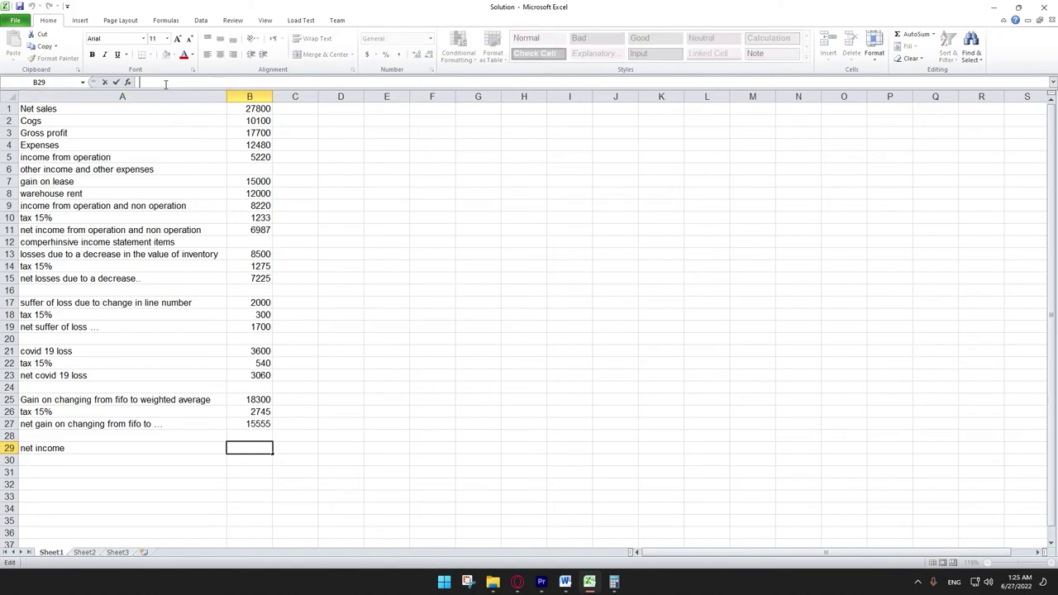
text(=)
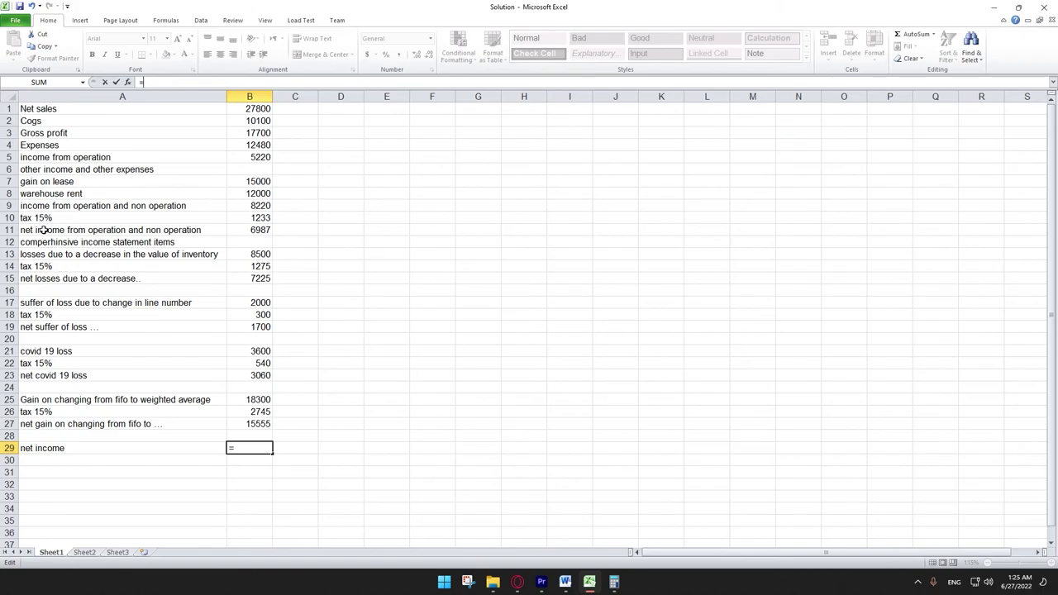
click(256, 232)
text(-)
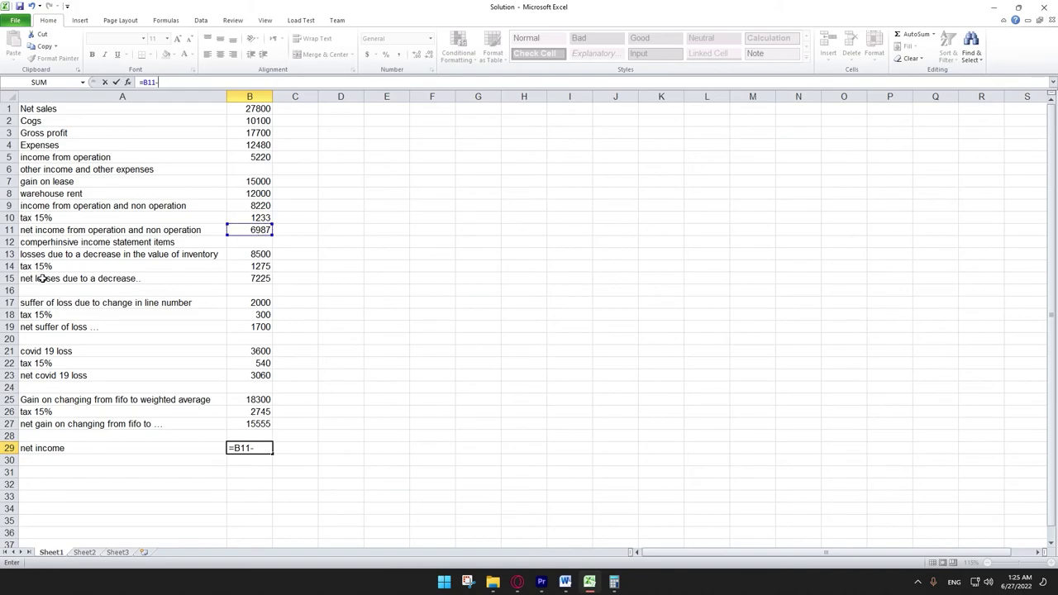
click(245, 278)
text(-)
click(248, 327)
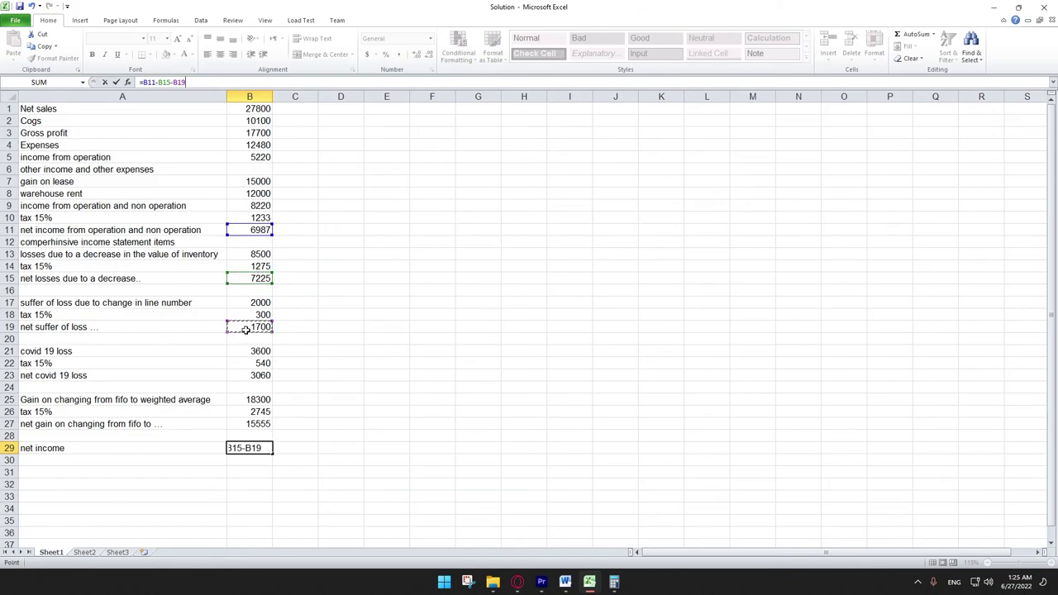
text(-)
click(261, 375)
text(+)
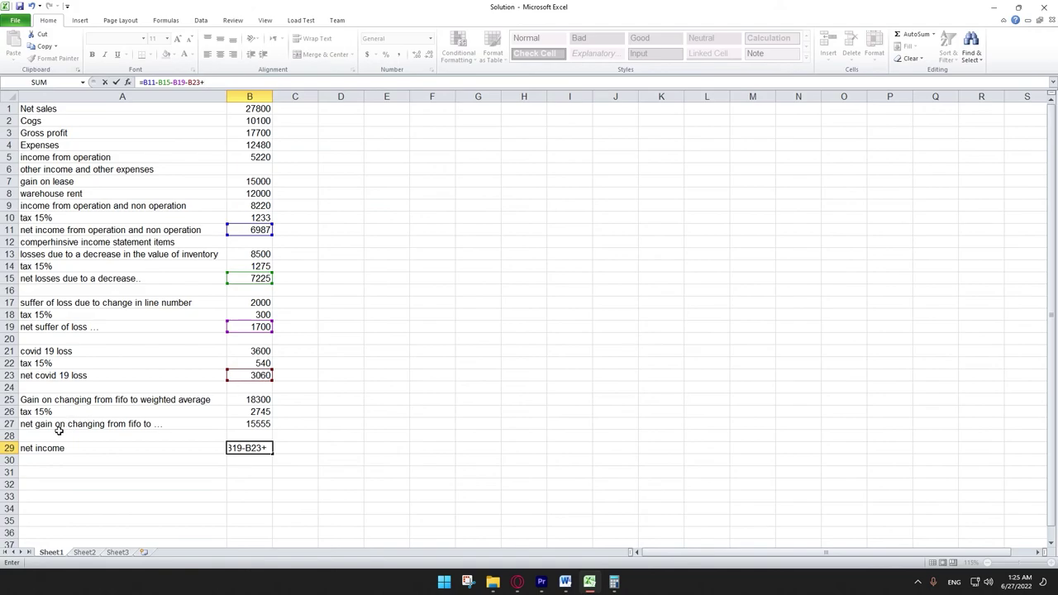
click(250, 423)
key(Return)
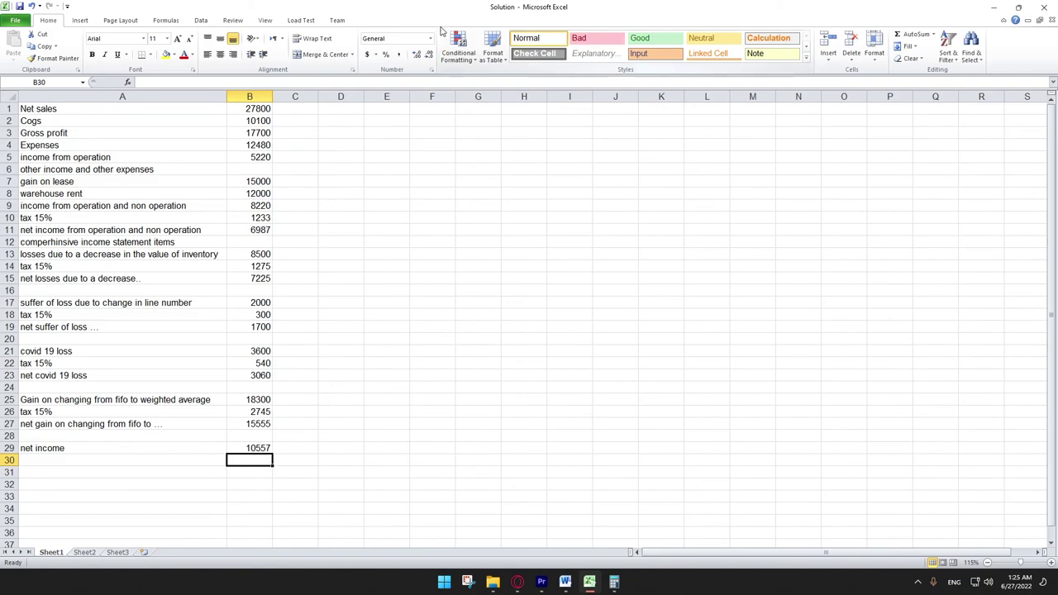
- Restore the workbook to a smaller window and place it over the trial balance document
drag(437, 17, 504, 109)
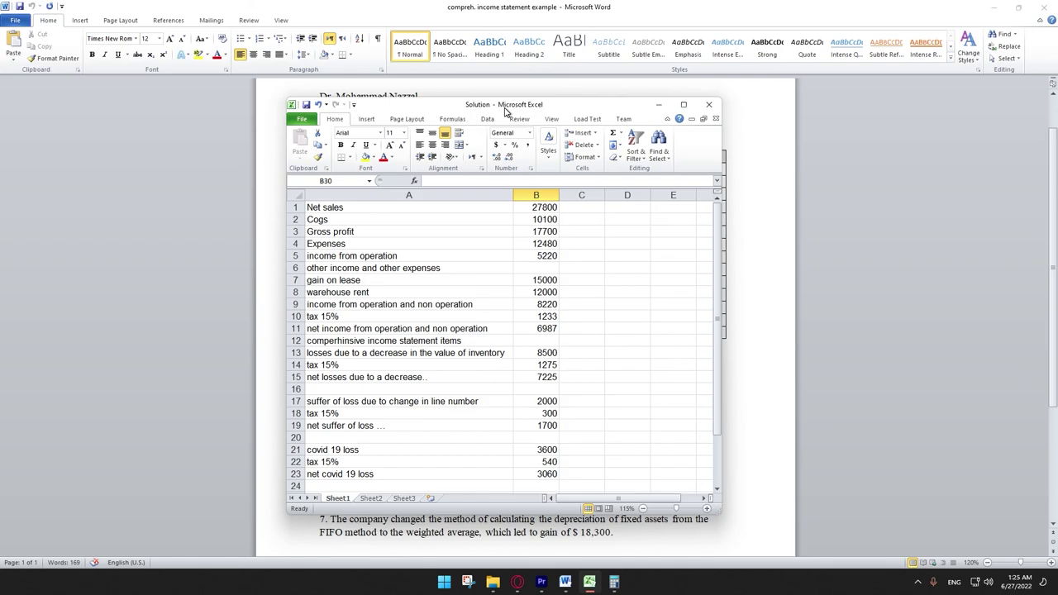
drag(505, 110, 525, 113)
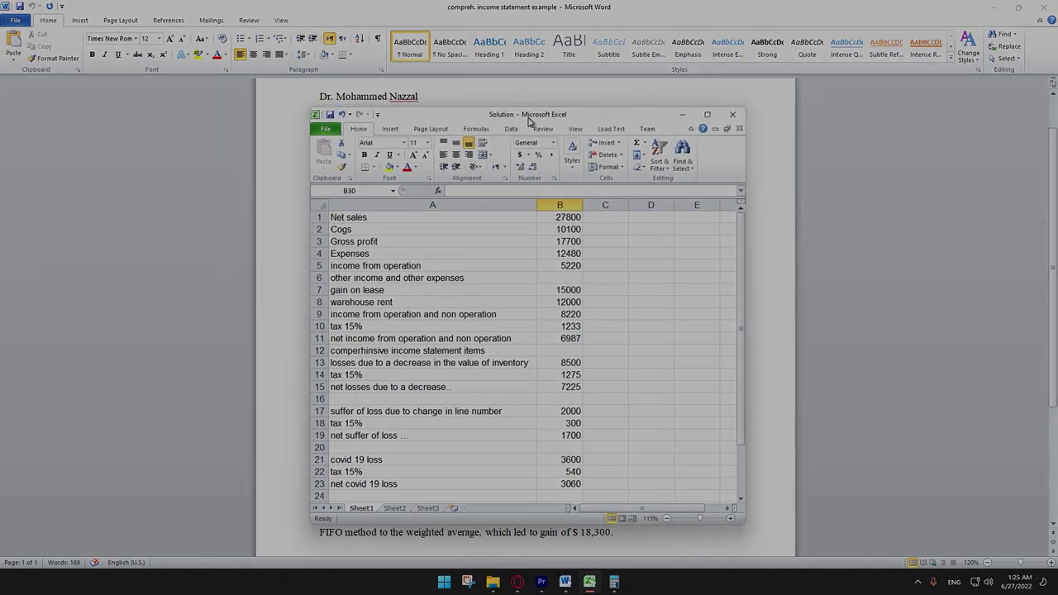